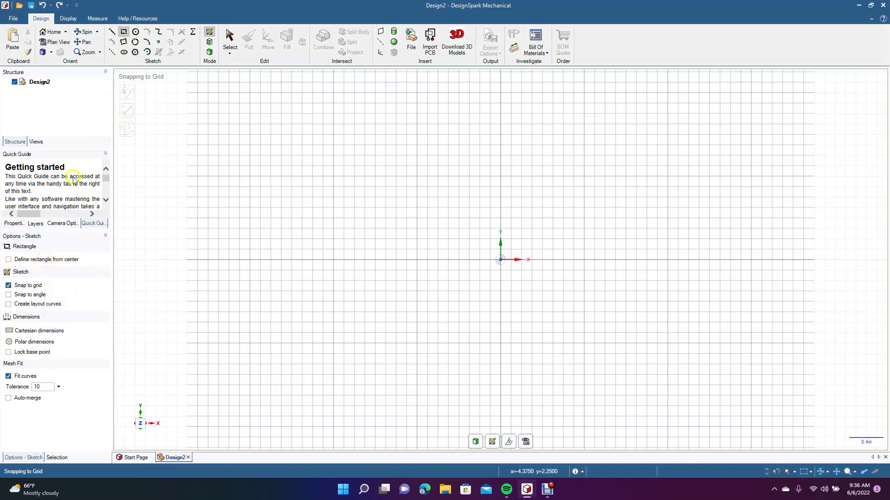
# - Sketch a 4 in by 2 in rectangle defined from its center at the origin
pyautogui.click(20, 260)
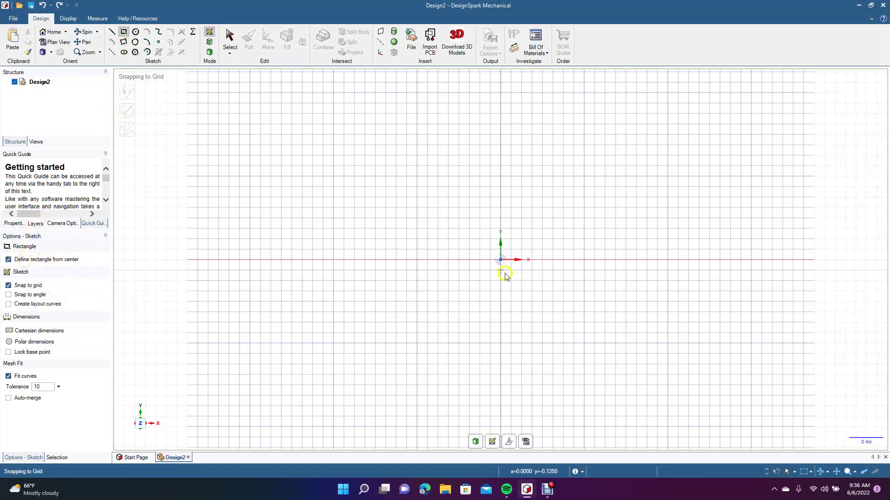
pyautogui.click(502, 261)
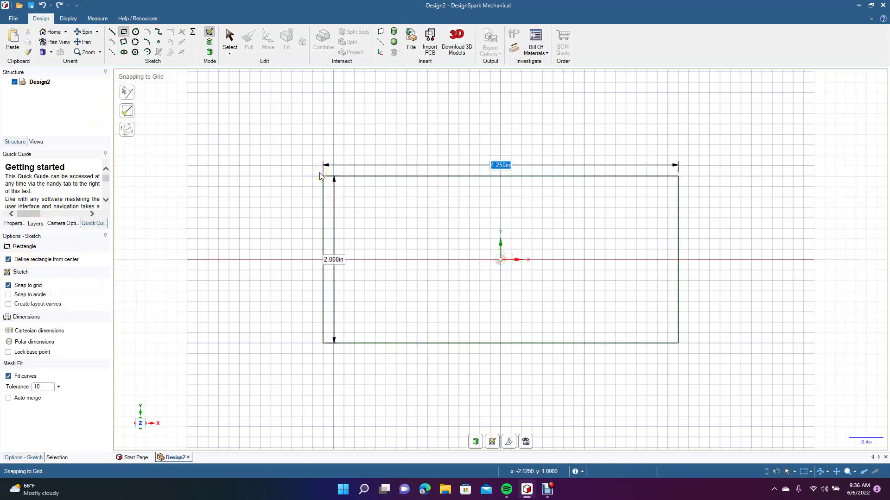
pyautogui.write('4')
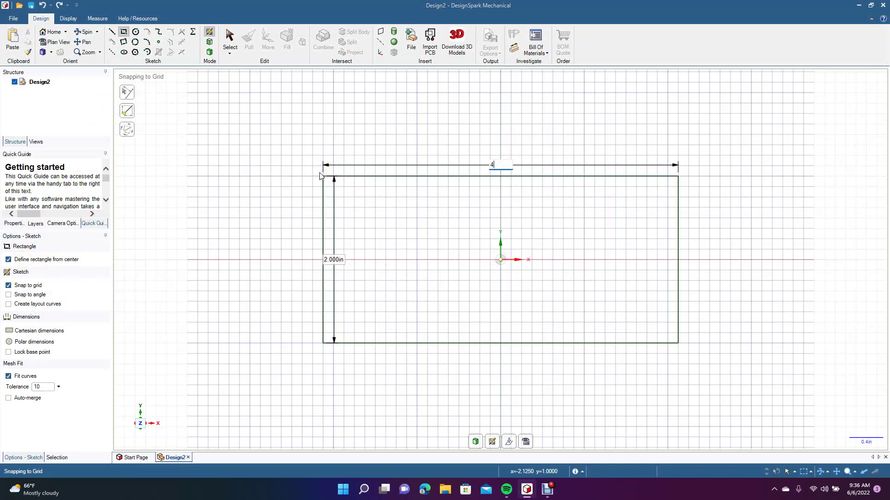
pyautogui.press('Tab')
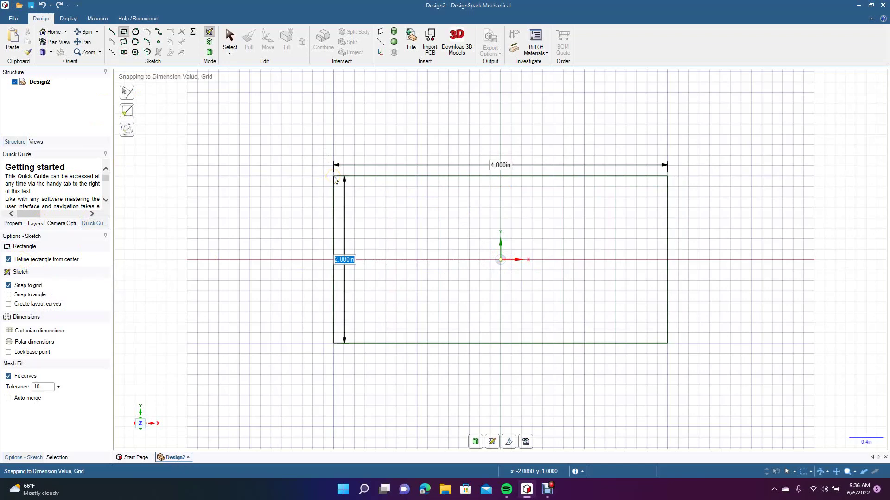
pyautogui.press('Return')
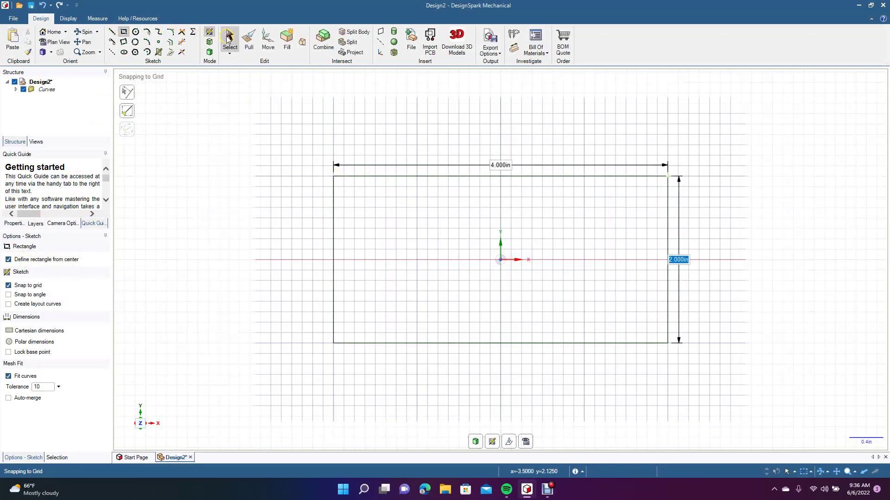
pyautogui.click(228, 38)
pyautogui.click(332, 151)
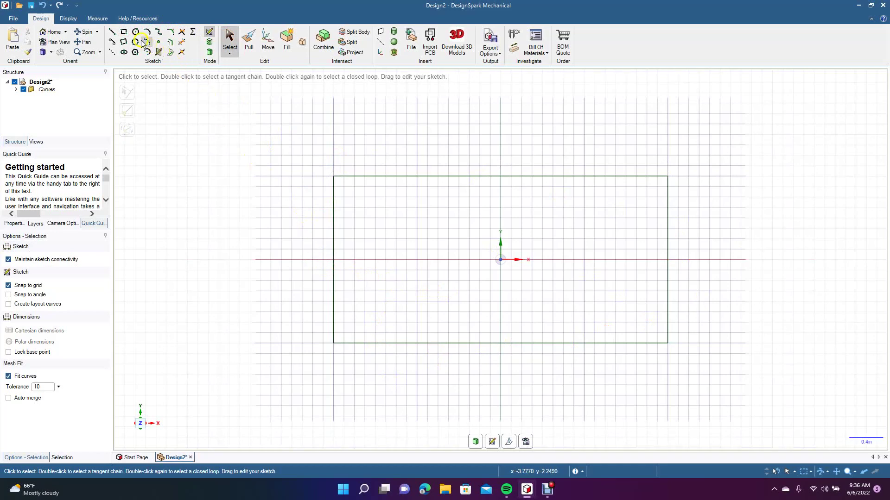
# - Sketch a second center-defined rectangle, 3 in by 1 in, at the origin inside the larger one
pyautogui.click(125, 33)
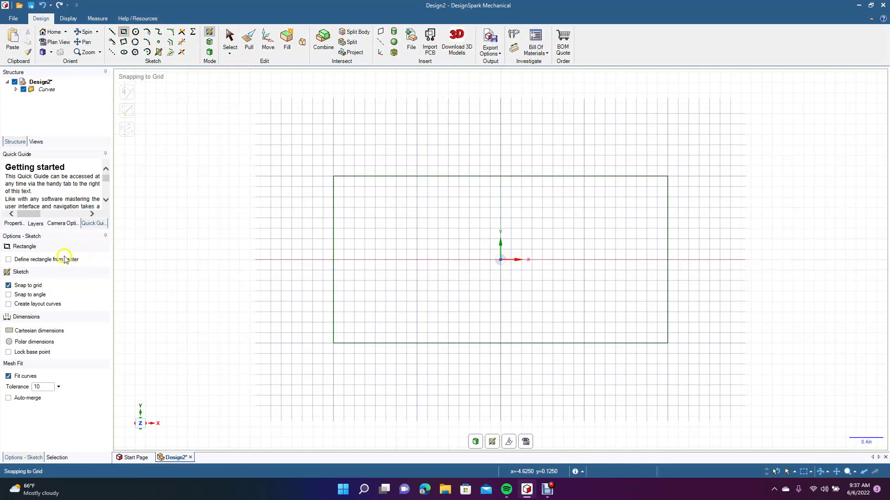
pyautogui.click(45, 261)
pyautogui.click(503, 261)
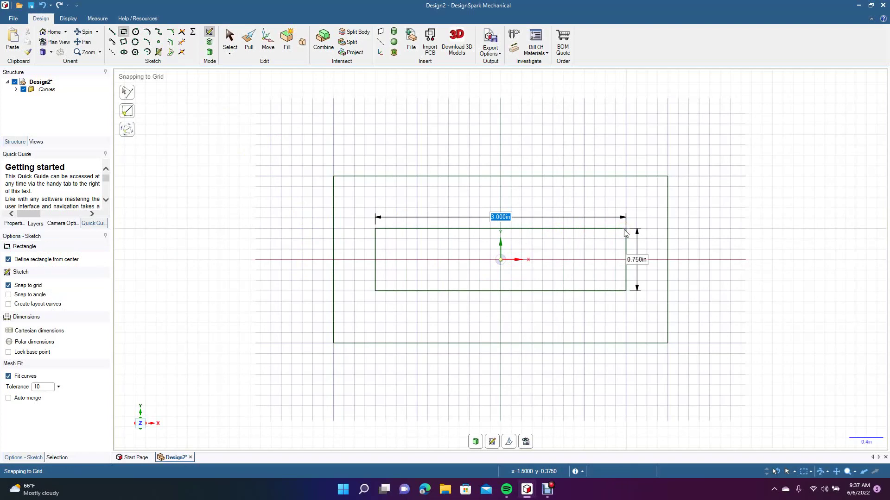
pyautogui.write('3')
pyautogui.press('Tab')
pyautogui.write('1')
pyautogui.press('Tab')
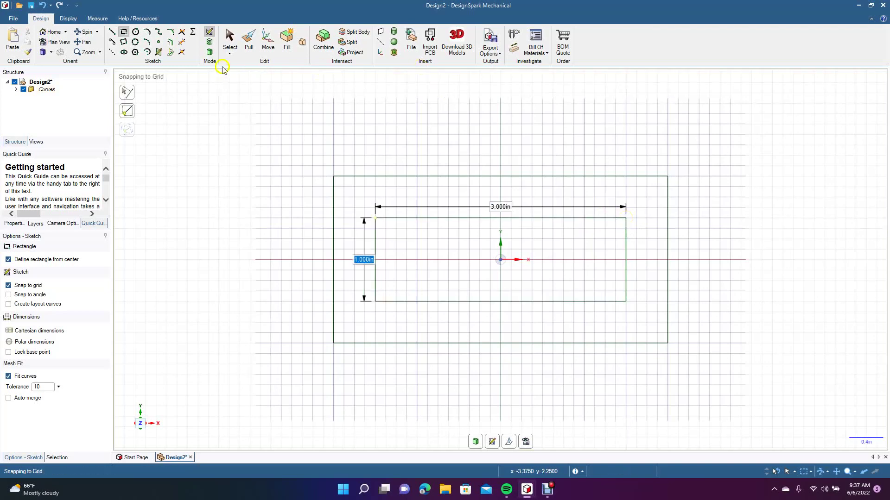
pyautogui.click(230, 41)
pyautogui.click(210, 249)
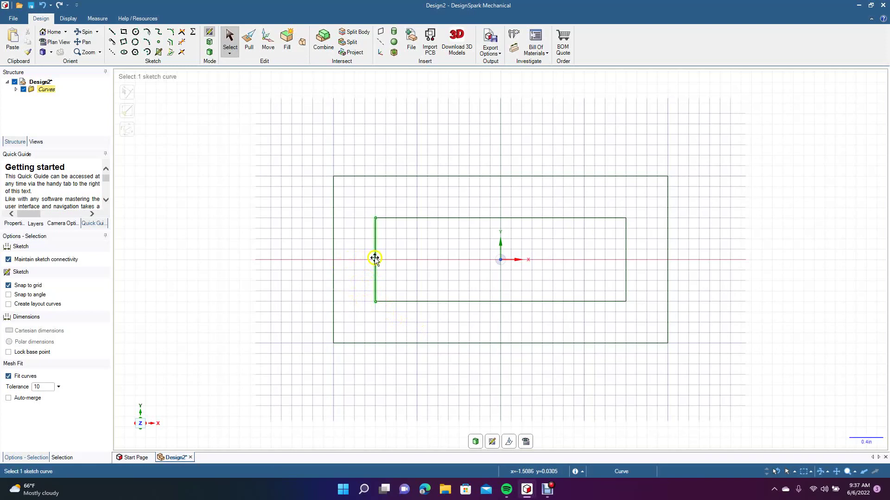
# - Connect the midpoints of the inner and outer rectangles' vertical sides with a horizontal line on each side
pyautogui.click(112, 31)
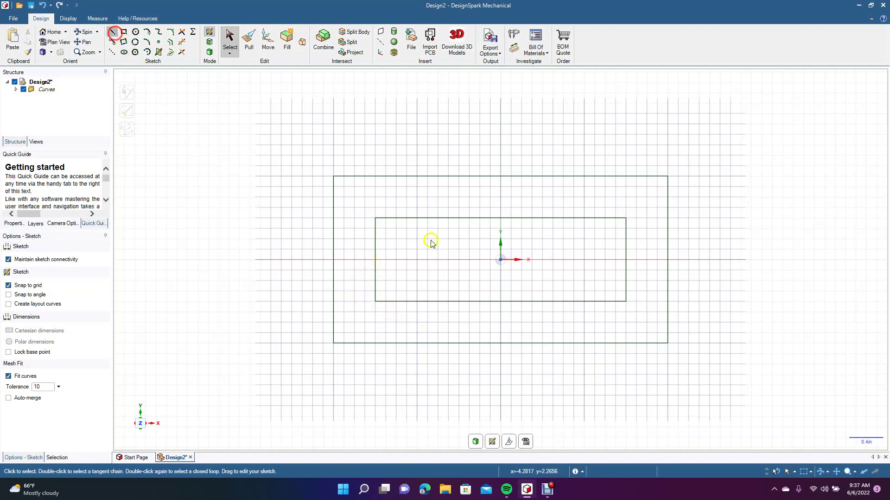
pyautogui.click(333, 260)
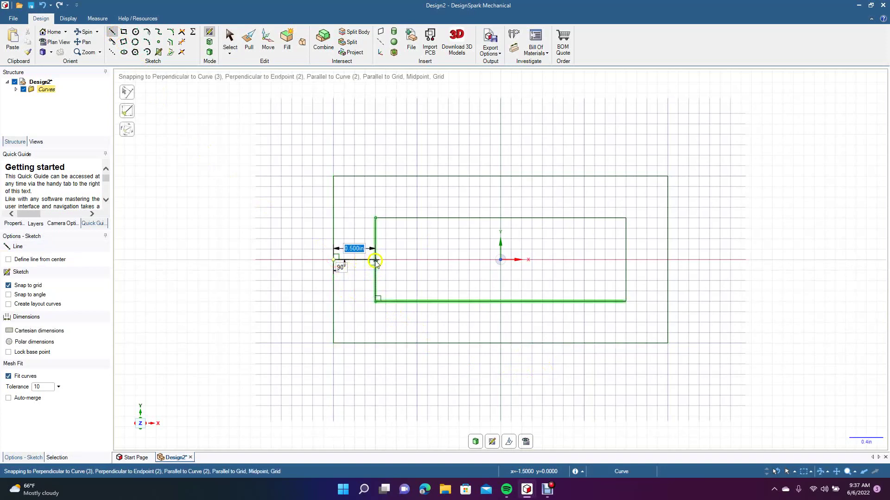
pyautogui.click(626, 260)
pyautogui.click(668, 260)
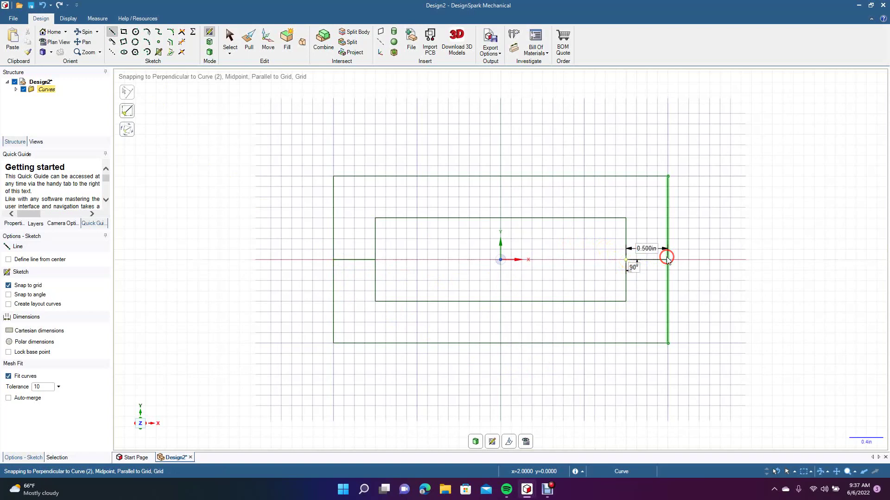
pyautogui.click(230, 39)
pyautogui.click(222, 128)
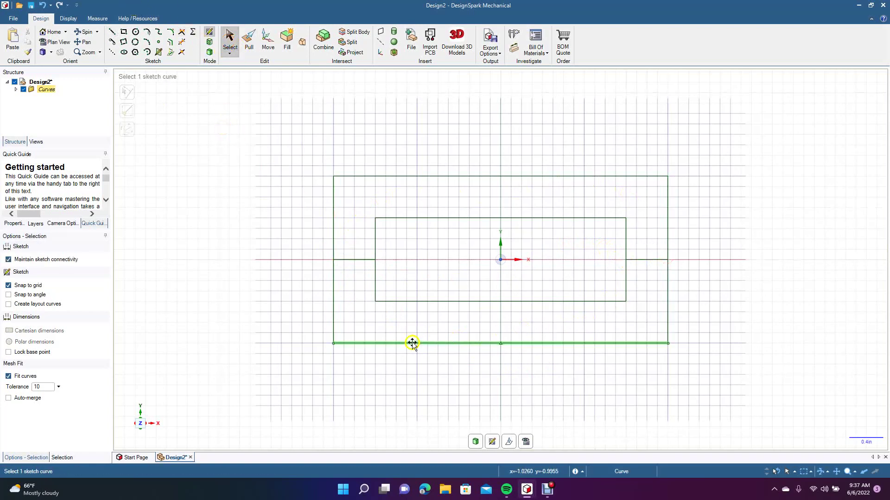
pyautogui.click(365, 276)
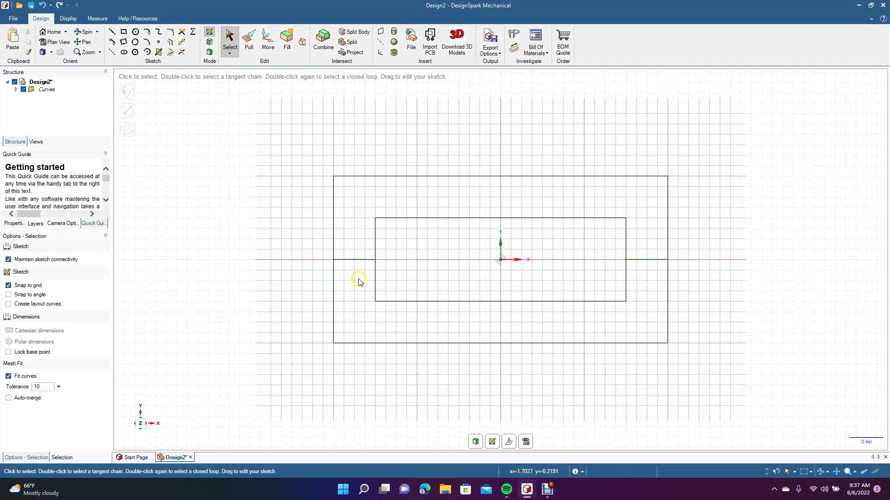
# - Convert the sketch to 3D surfaces and pull both halves of the outer frame up by 0.5 in
pyautogui.click(87, 32)
pyautogui.moveTo(250, 175); pyautogui.dragTo(245, 134)
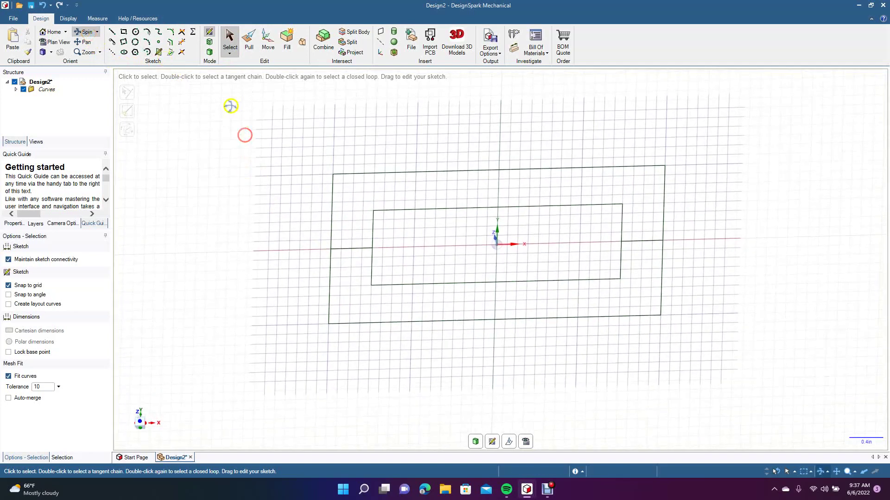
pyautogui.click(211, 53)
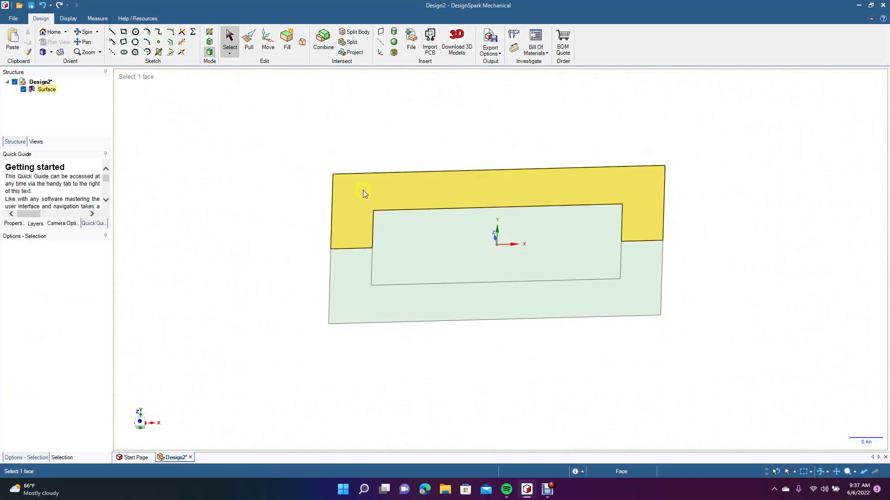
pyautogui.click(358, 275)
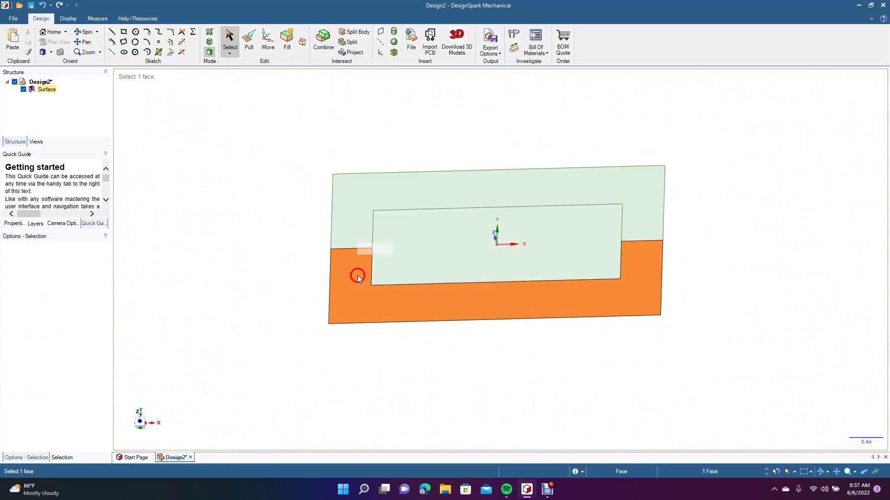
pyautogui.keyDown('ctrl'); pyautogui.click(358, 205); pyautogui.keyUp('ctrl')
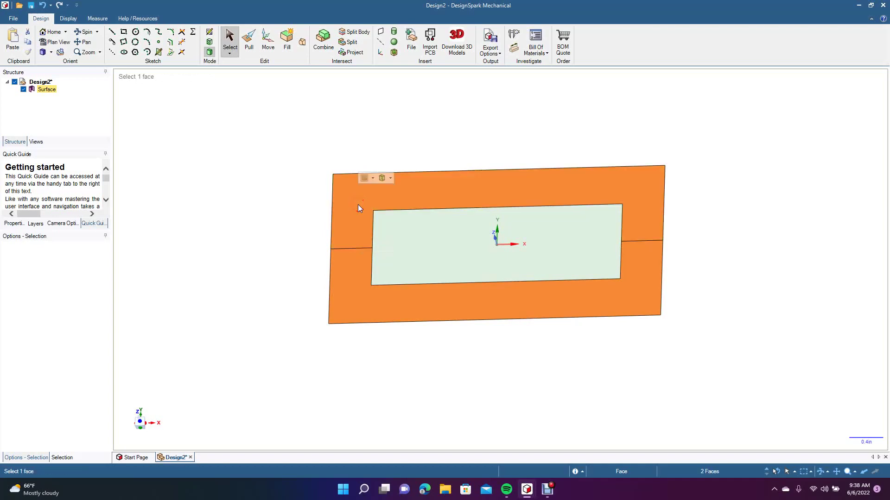
pyautogui.click(249, 41)
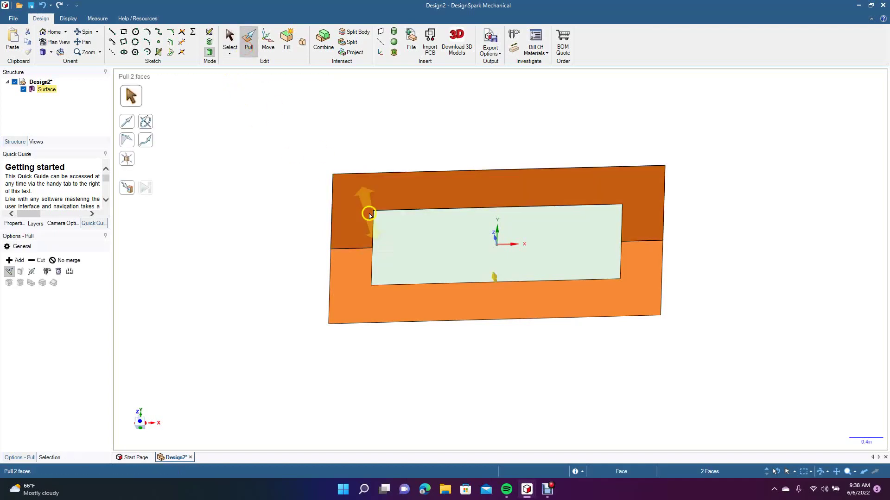
pyautogui.moveTo(361, 213); pyautogui.dragTo(360, 198)
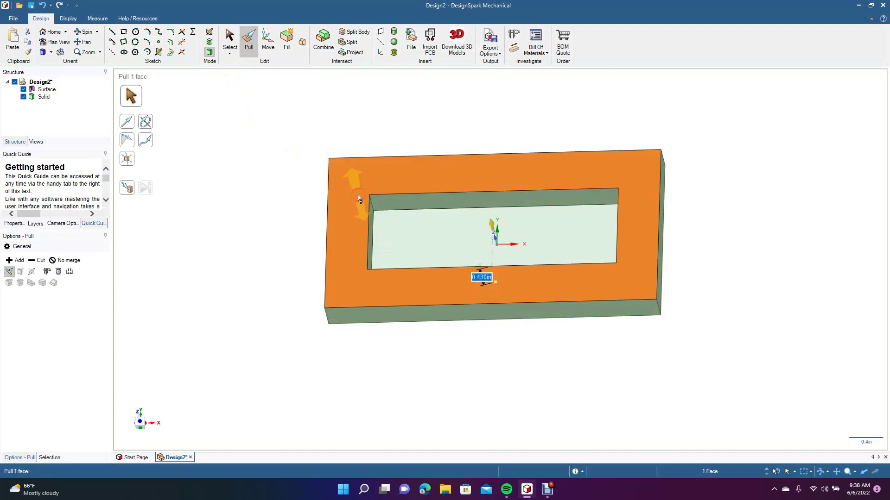
pyautogui.press('BackSpace')
pyautogui.write('.5')
pyautogui.press('Return')
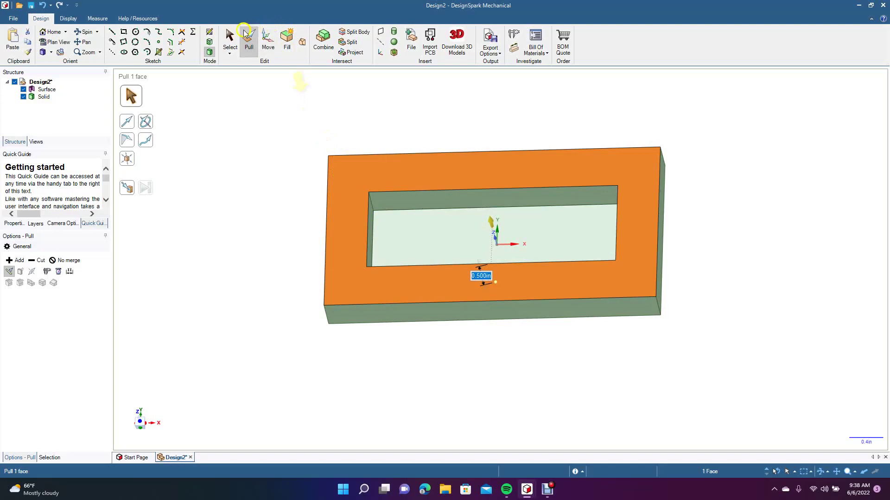
pyautogui.click(229, 37)
pyautogui.click(246, 166)
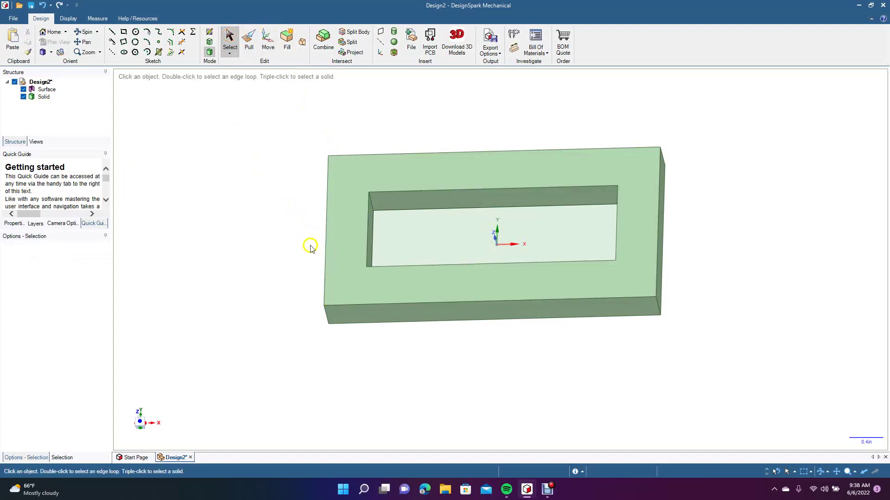
# - Try to pull the inner rectangular face upward out of the frame, and undo the pull
pyautogui.click(393, 241)
pyautogui.click(413, 237)
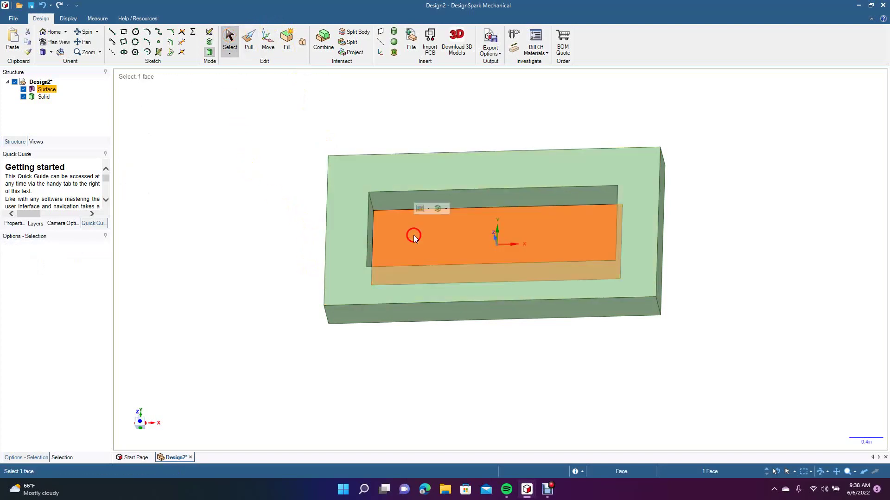
pyautogui.press('p')
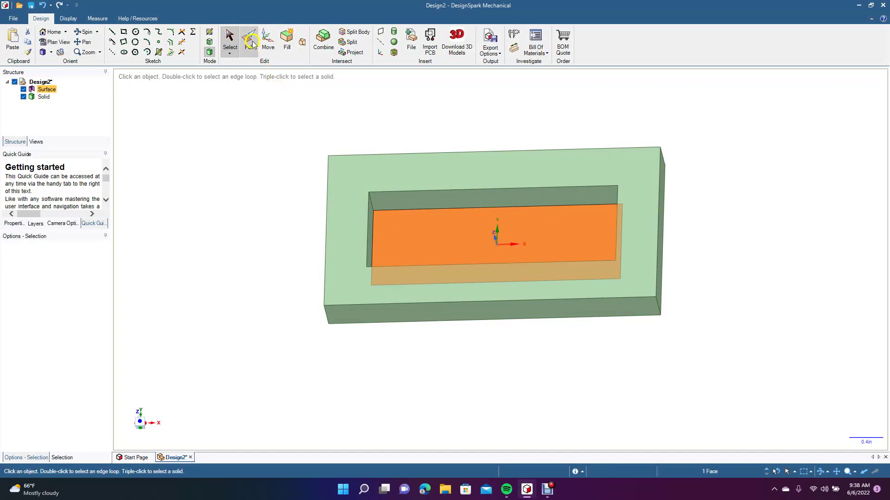
pyautogui.click(426, 226)
pyautogui.moveTo(428, 226); pyautogui.dragTo(419, 163)
pyautogui.hotkey('ctrl', 'z')
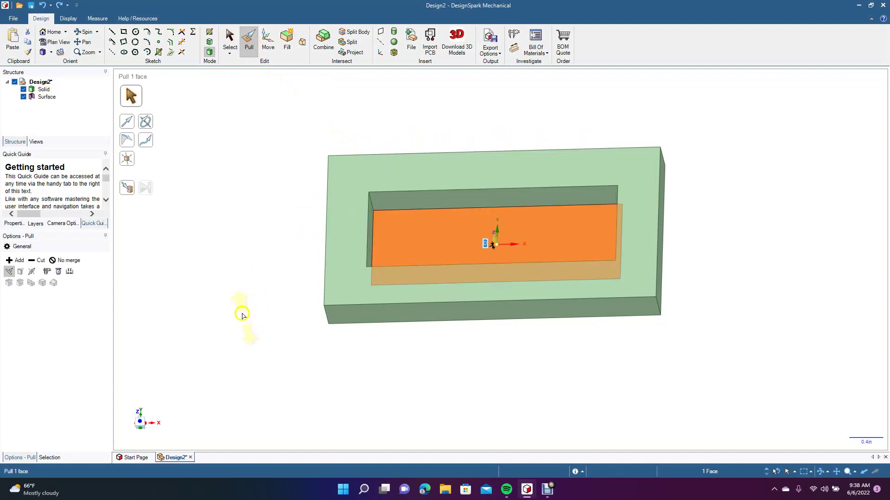
pyautogui.click(230, 38)
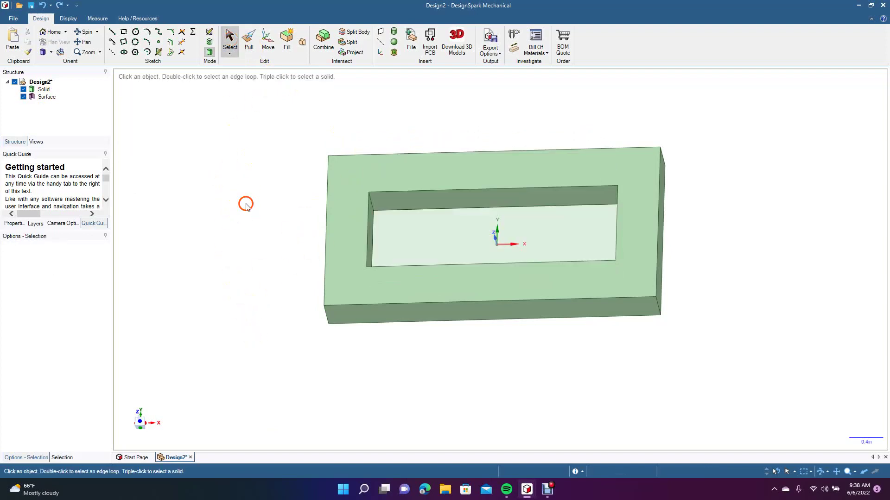
# - Move the inner rectangular surface about 2.02 in upward along the Z axis, out of the frame
pyautogui.click(410, 234)
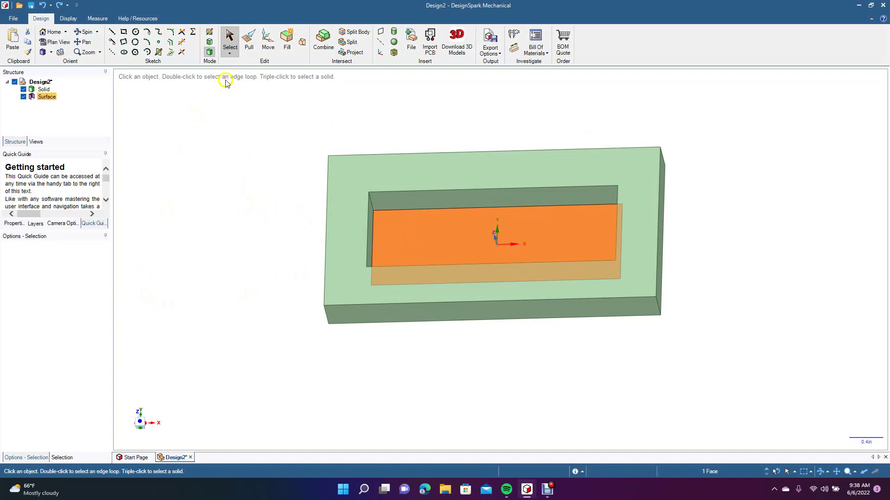
pyautogui.click(253, 38)
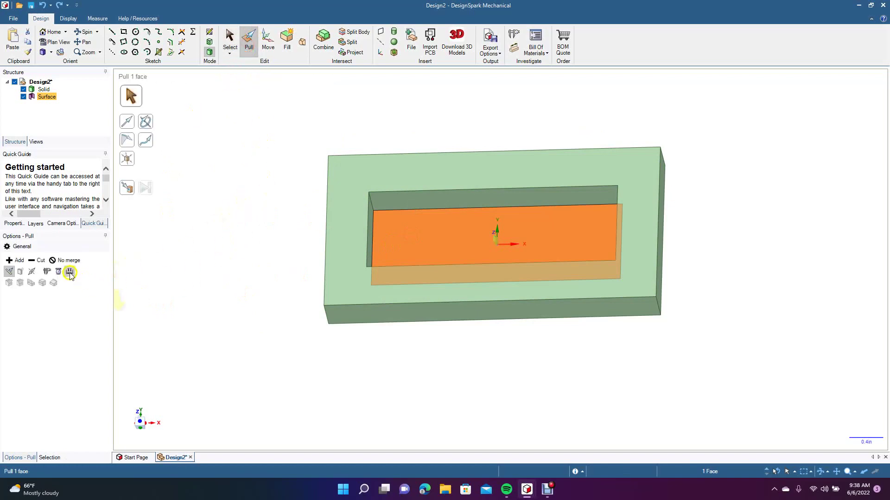
pyautogui.click(66, 260)
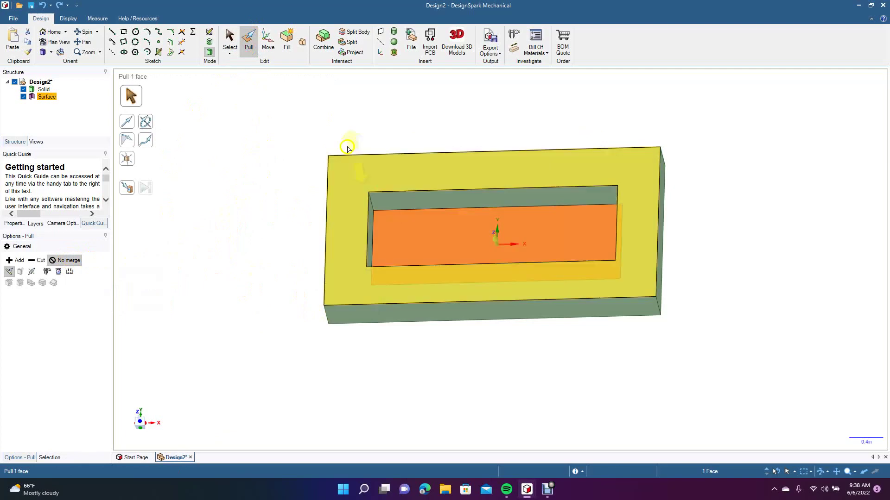
pyautogui.click(270, 43)
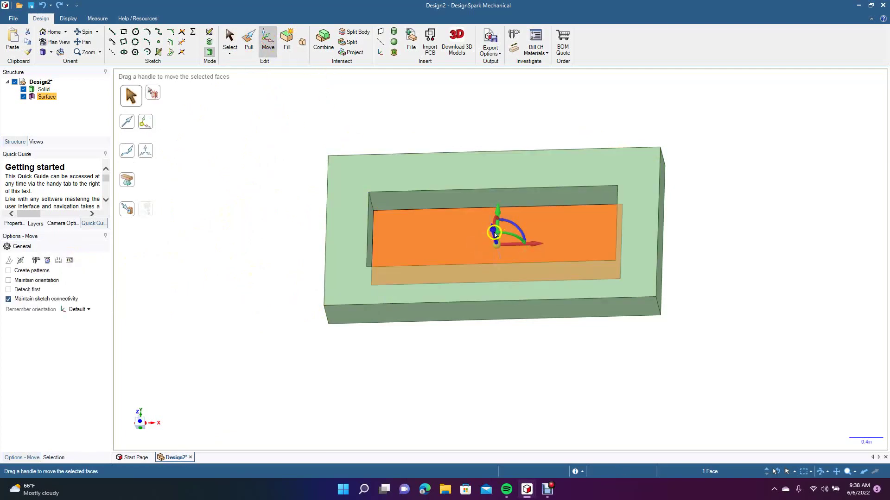
pyautogui.moveTo(494, 233); pyautogui.dragTo(475, 158)
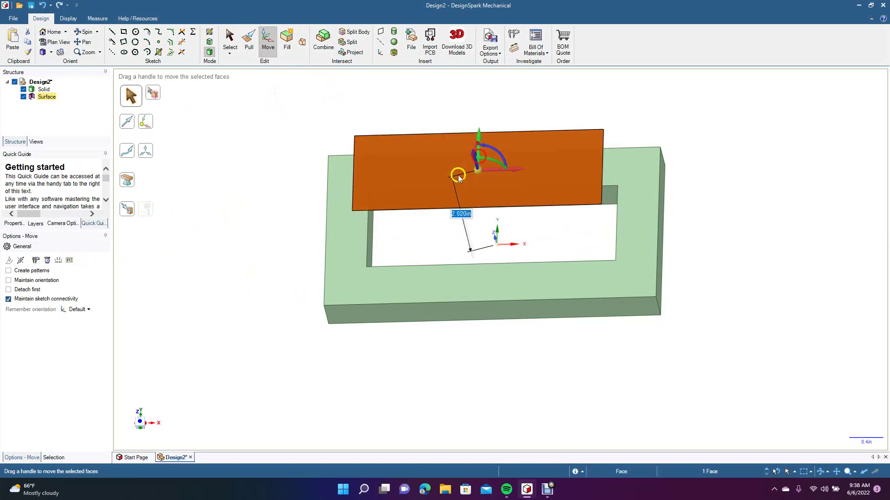
pyautogui.click(287, 209)
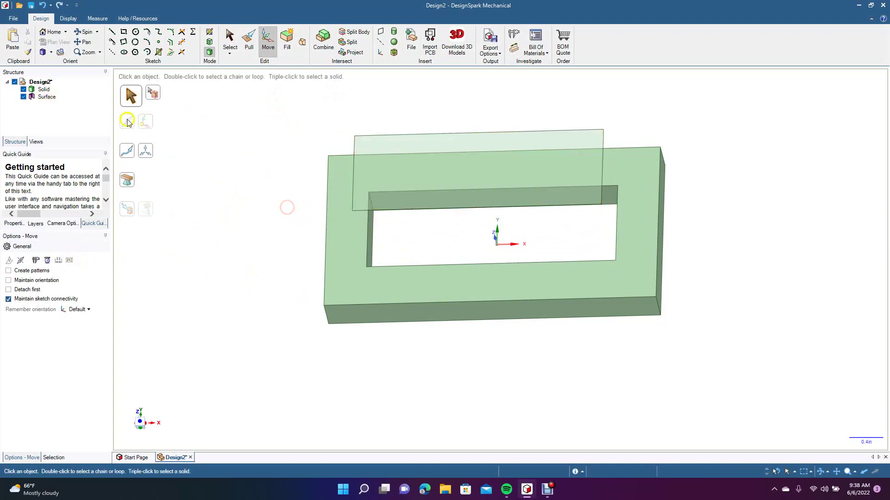
# - Rename the raised inner rectangular surface as "part A" in the structure tree
pyautogui.rightClick(49, 98)
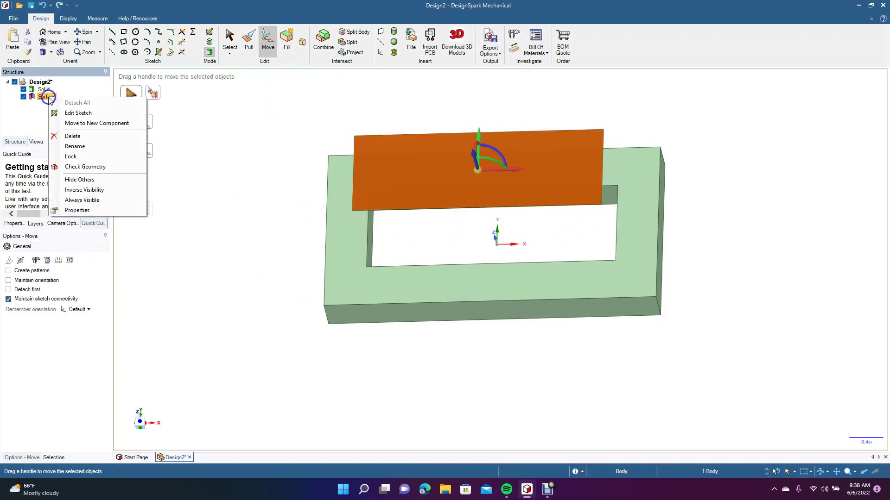
pyautogui.click(75, 146)
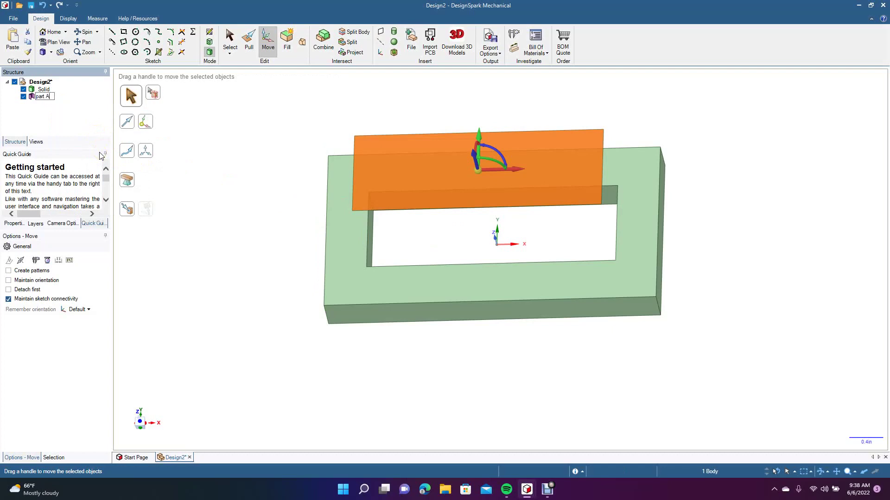
pyautogui.click(79, 127)
pyautogui.click(246, 161)
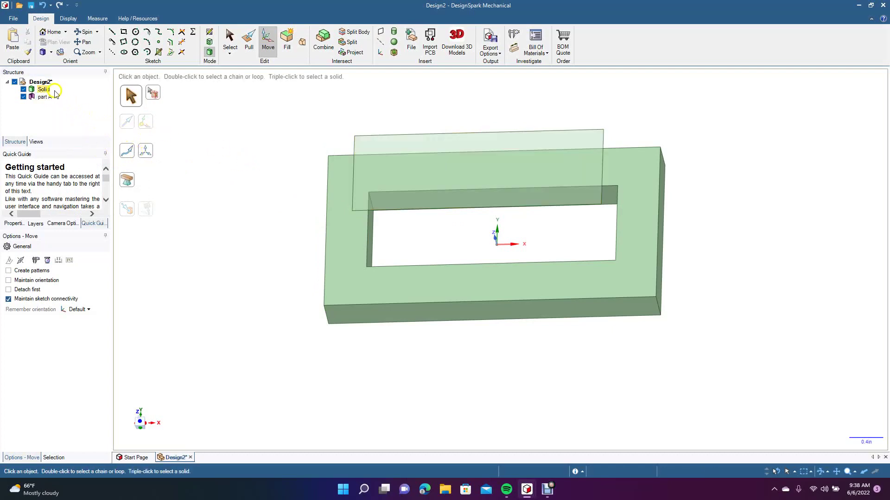
pyautogui.click(54, 93)
pyautogui.click(240, 207)
# - Undo the rename, the inner surface's move and the frame pull, back to the flat surface
pyautogui.hotkey('ctrl', 'z')
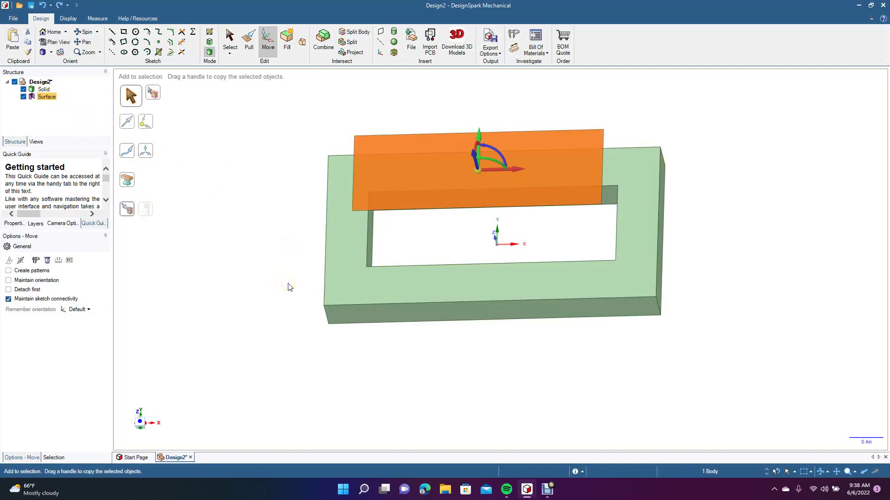
pyautogui.hotkey('ctrl', 'z')
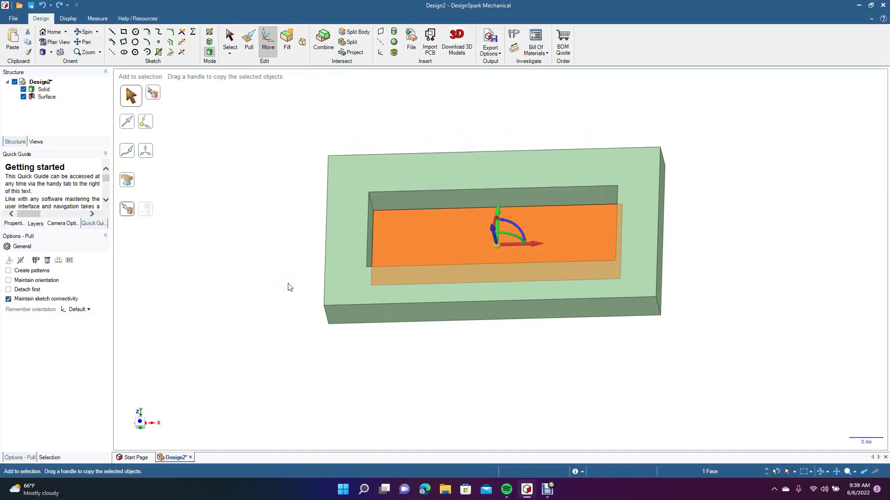
pyautogui.press('p')
pyautogui.hotkey('ctrl', 'z')
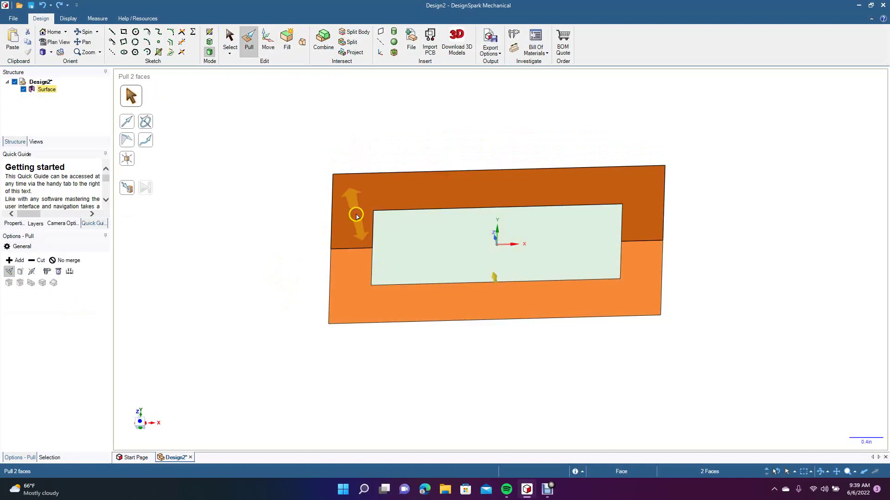
pyautogui.click(288, 234)
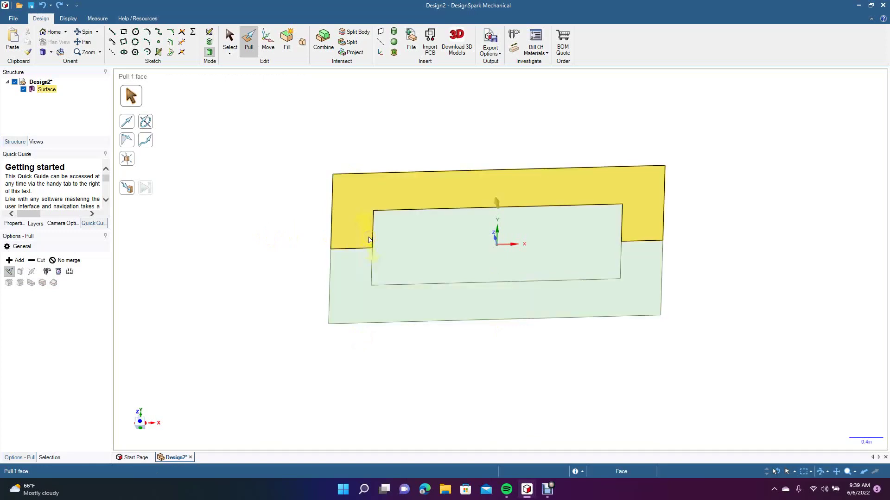
pyautogui.click(296, 237)
# - Move the inner rectangular face upward along the Z axis, out of the flat frame
pyautogui.click(406, 258)
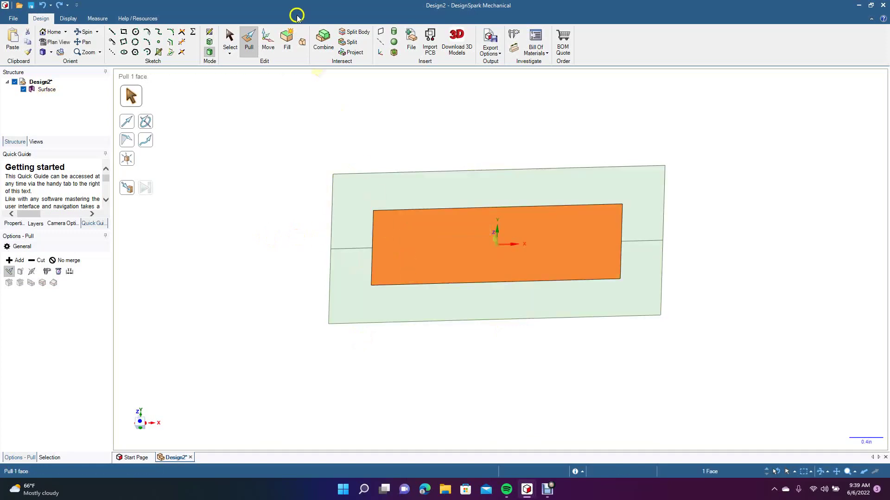
pyautogui.click(267, 40)
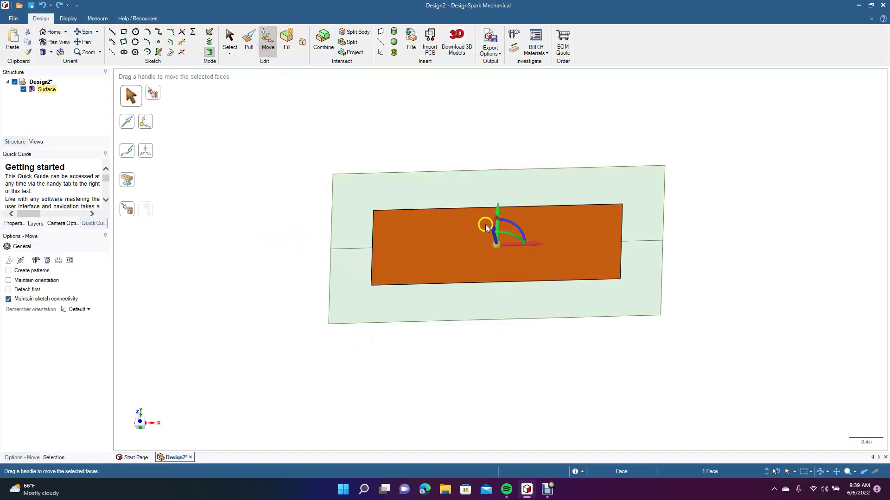
pyautogui.moveTo(485, 225); pyautogui.dragTo(482, 167)
pyautogui.click(244, 184)
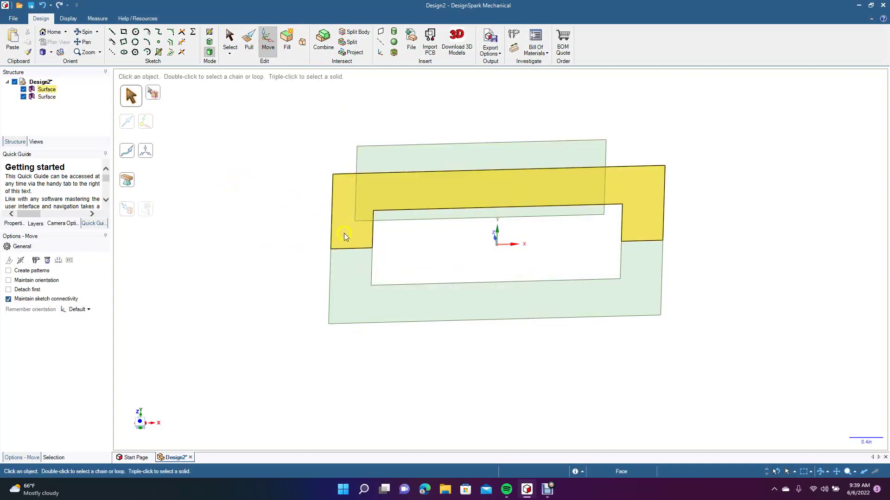
# - Try to move the lower frame half 0.1 in away from the upper half along the Y axis, and undo the move
pyautogui.click(353, 266)
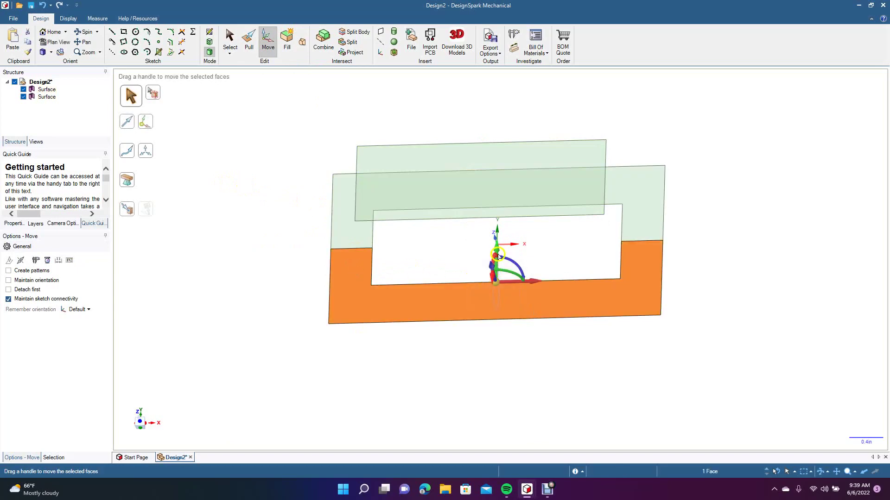
pyautogui.moveTo(498, 256); pyautogui.dragTo(495, 259)
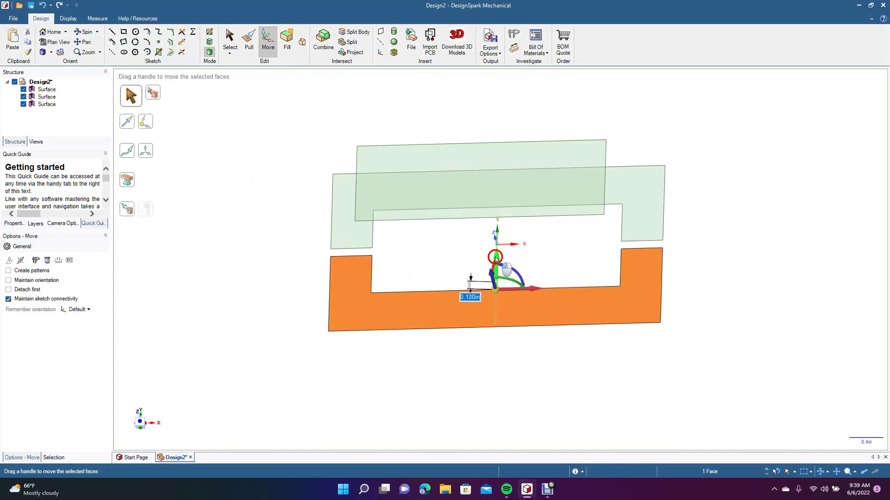
pyautogui.click(306, 250)
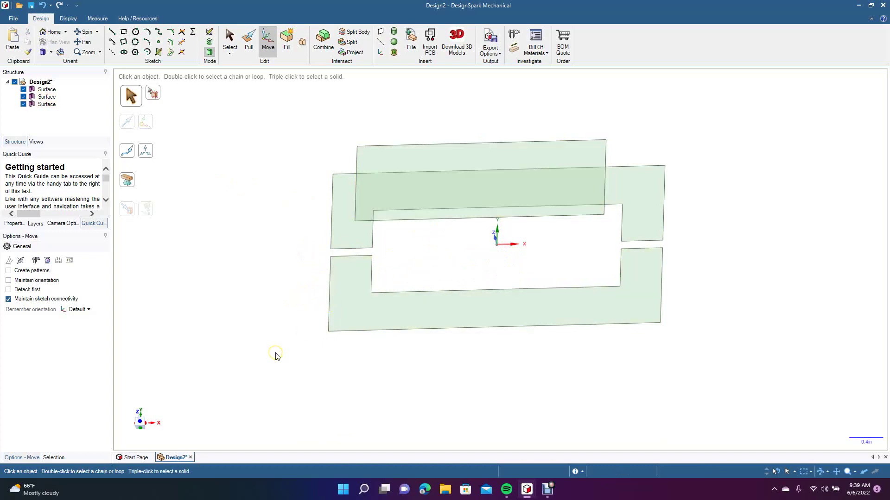
pyautogui.hotkey('ctrl', 'z')
pyautogui.hotkey('ctrl', 'z')
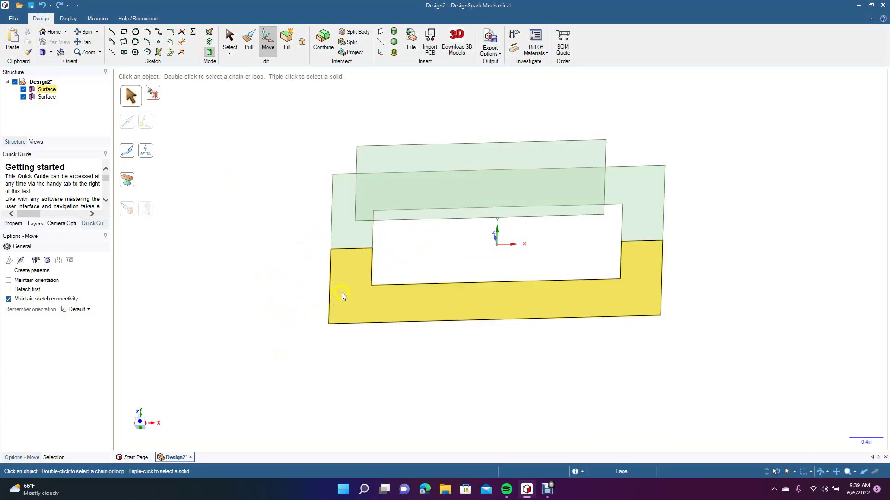
# - Pull the raised inner rectangular surface up by 1 in into a solid block
pyautogui.click(424, 190)
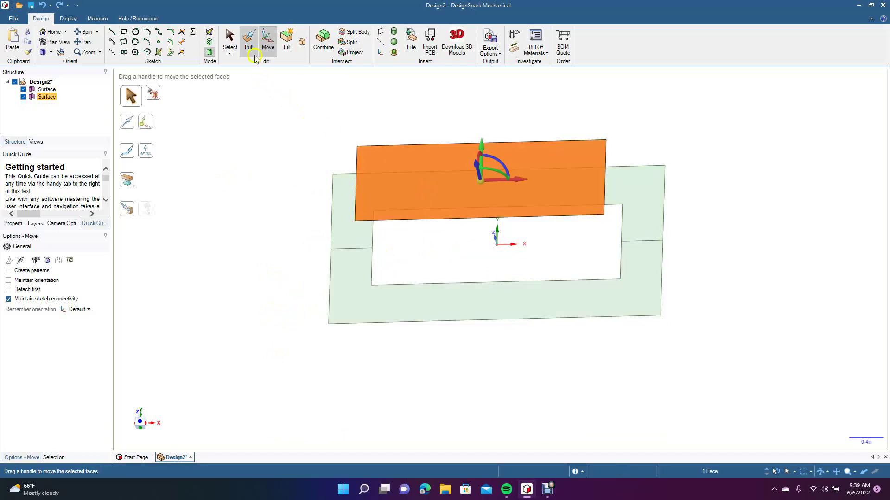
pyautogui.click(249, 41)
pyautogui.moveTo(456, 164); pyautogui.dragTo(459, 127)
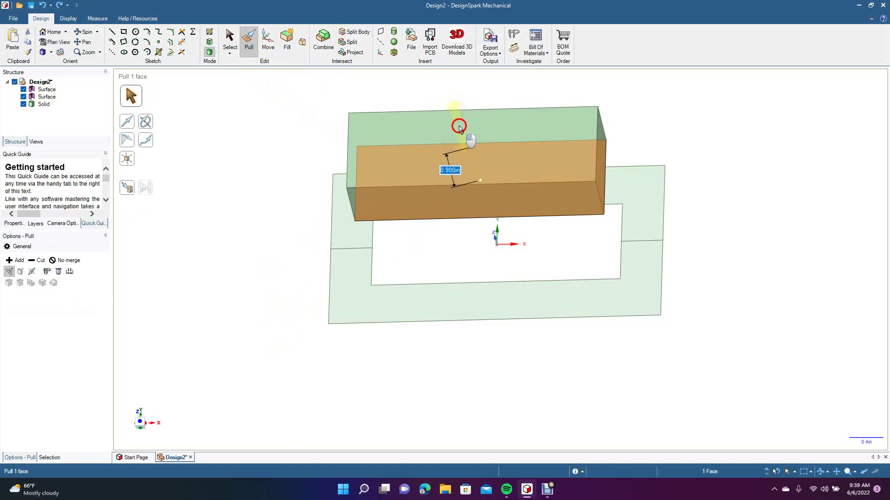
pyautogui.write('1')
pyautogui.press('Return')
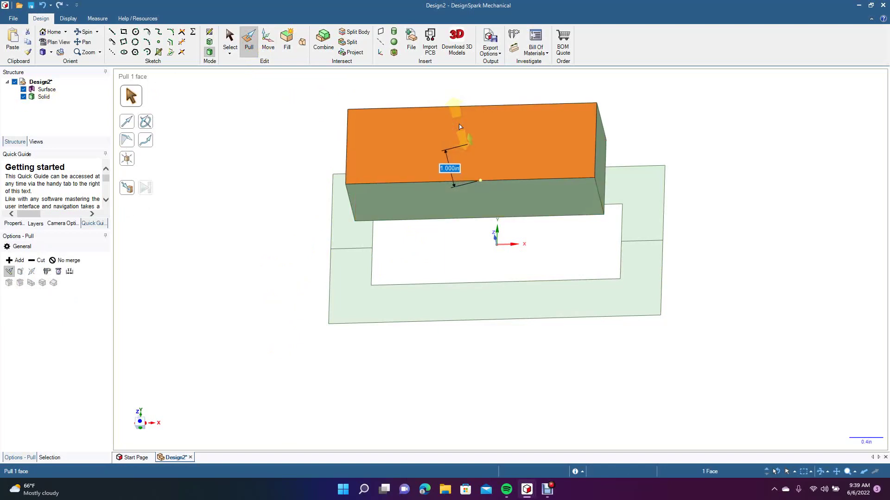
# - Try to pull both frame halves together with the No merge option, and undo the pull
pyautogui.click(230, 39)
pyautogui.click(200, 332)
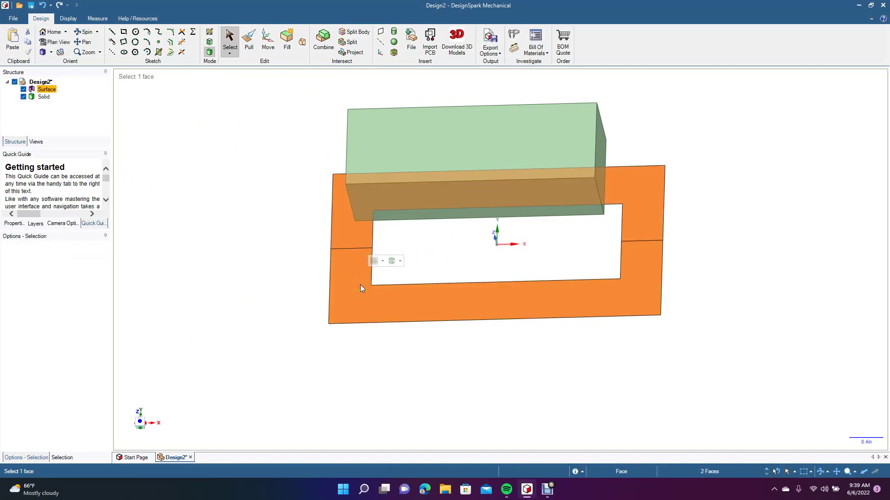
pyautogui.press('Escape')
pyautogui.click(249, 43)
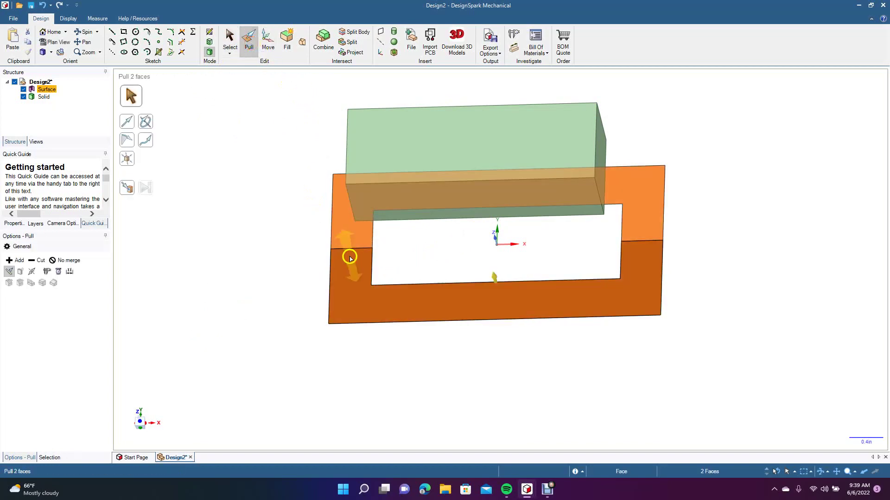
pyautogui.click(55, 261)
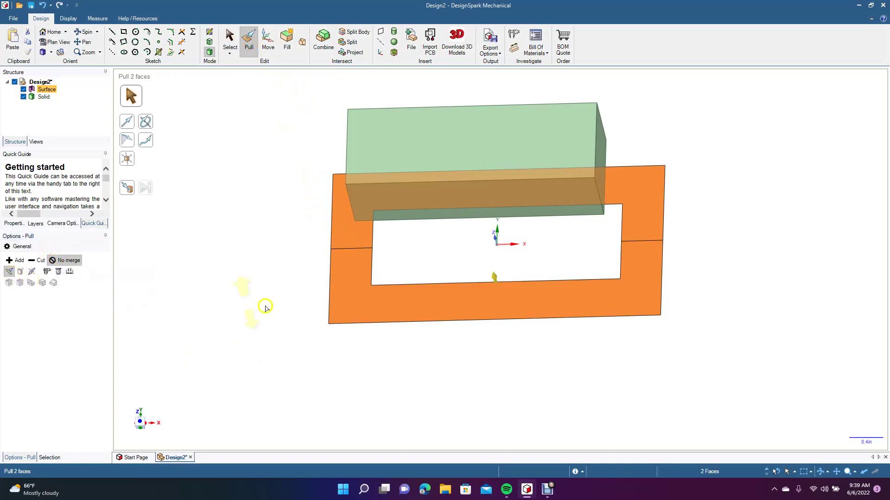
pyautogui.click(348, 312)
pyautogui.moveTo(349, 310); pyautogui.dragTo(359, 332)
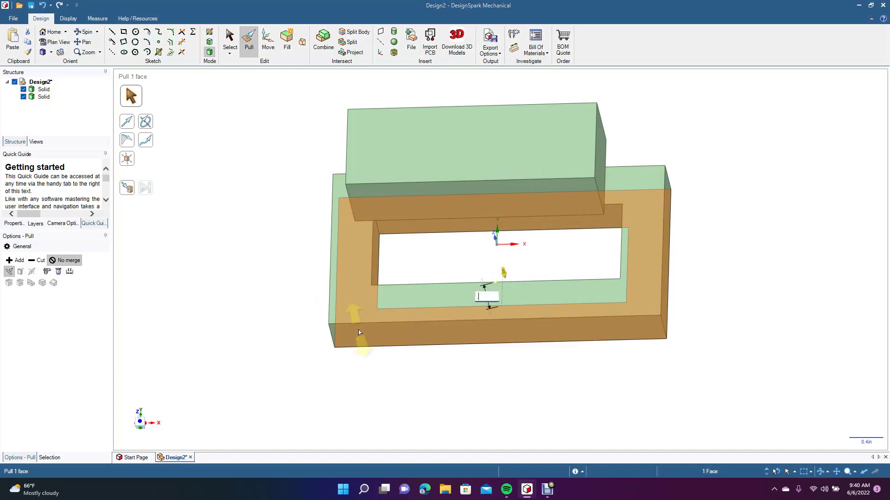
pyautogui.click(363, 287)
pyautogui.click(279, 308)
pyautogui.hotkey('ctrl', 'v')
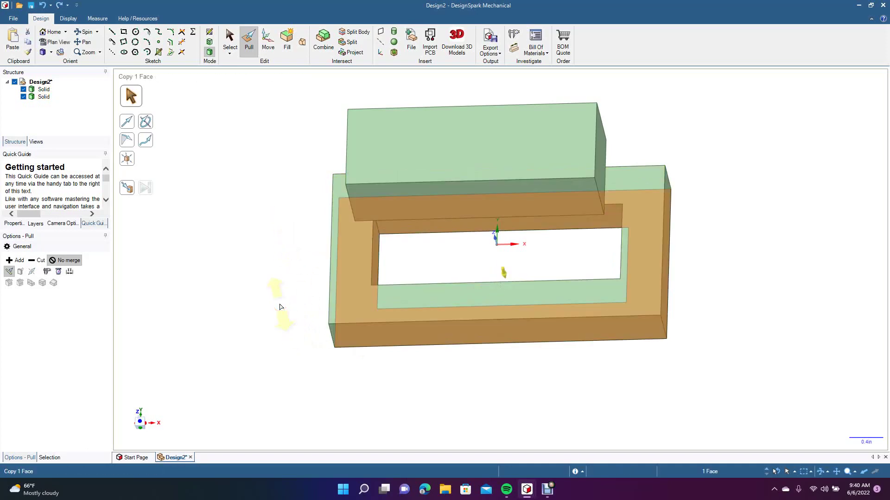
pyautogui.click(278, 289)
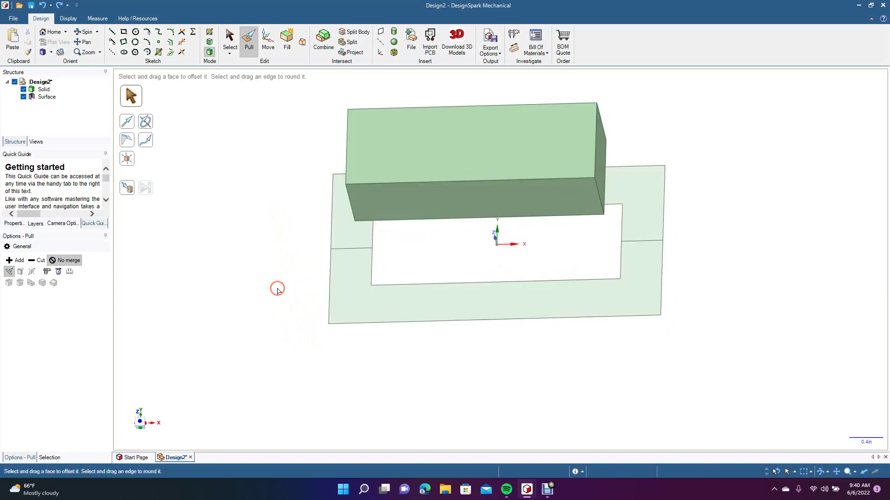
# - Pull only the upper frame half up by 0.5 in into its own solid
pyautogui.click(357, 234)
pyautogui.click(350, 237)
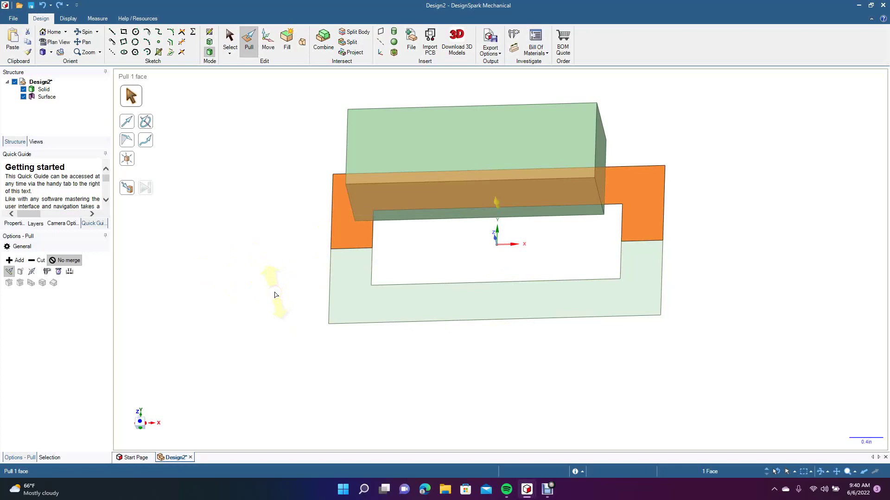
pyautogui.press('Return')
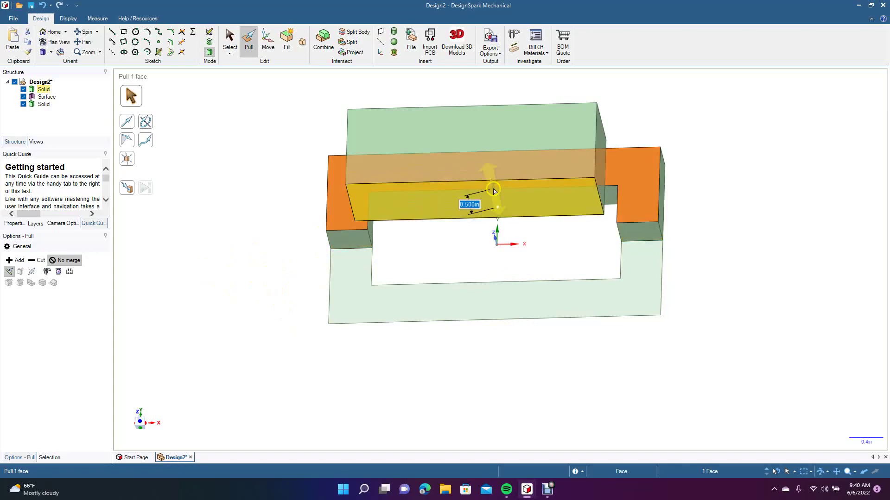
pyautogui.click(303, 277)
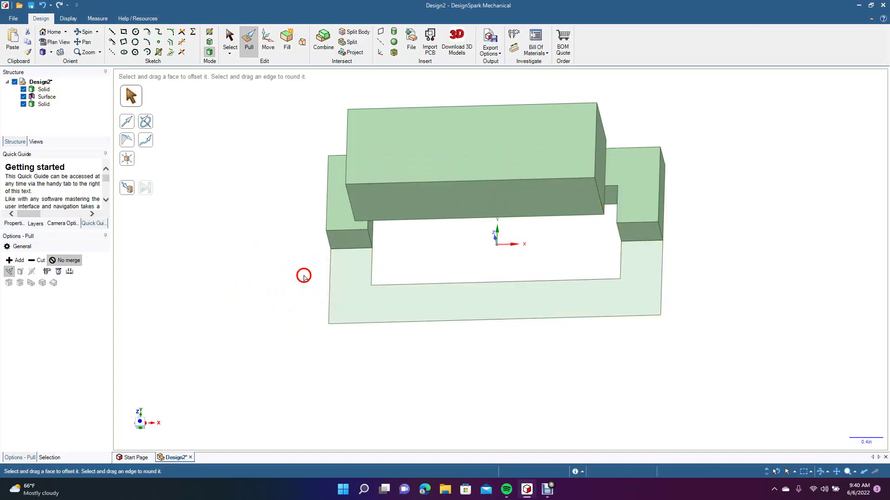
# - Move the lower frame half slightly away from the upper half along the Y axis, leaving a narrow gap
pyautogui.click(350, 291)
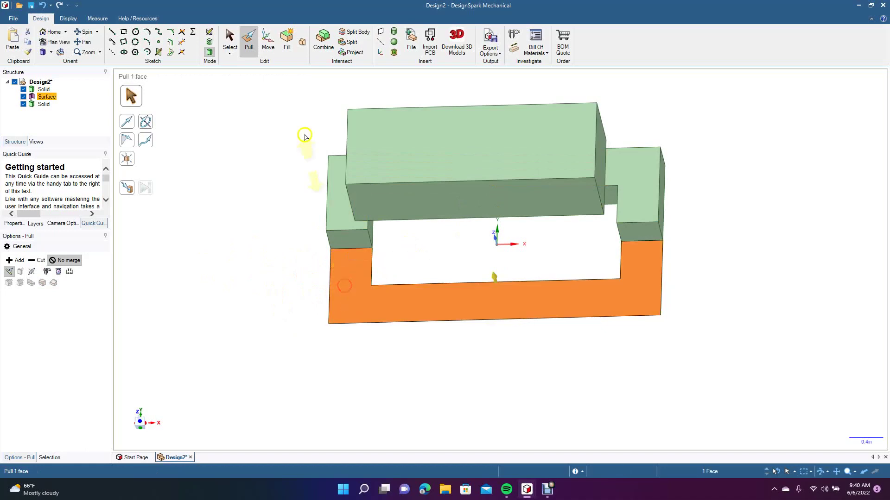
pyautogui.click(266, 39)
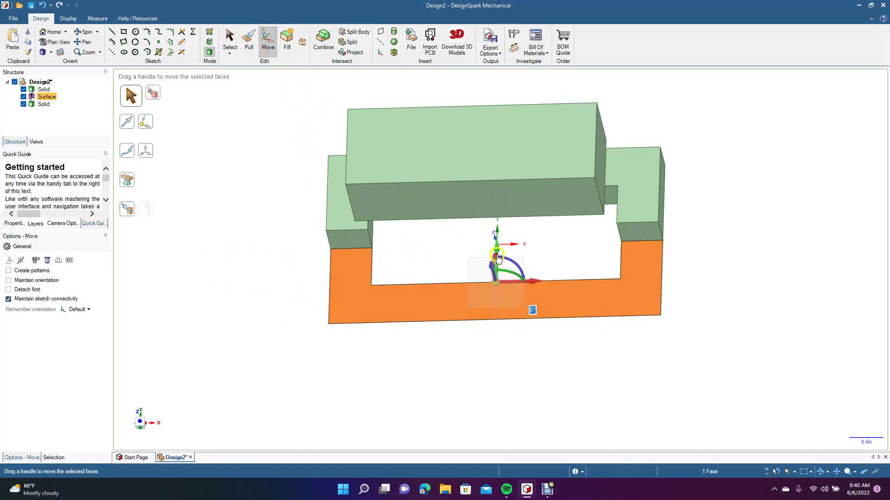
pyautogui.moveTo(499, 249); pyautogui.dragTo(500, 255)
pyautogui.click(230, 40)
pyautogui.click(224, 155)
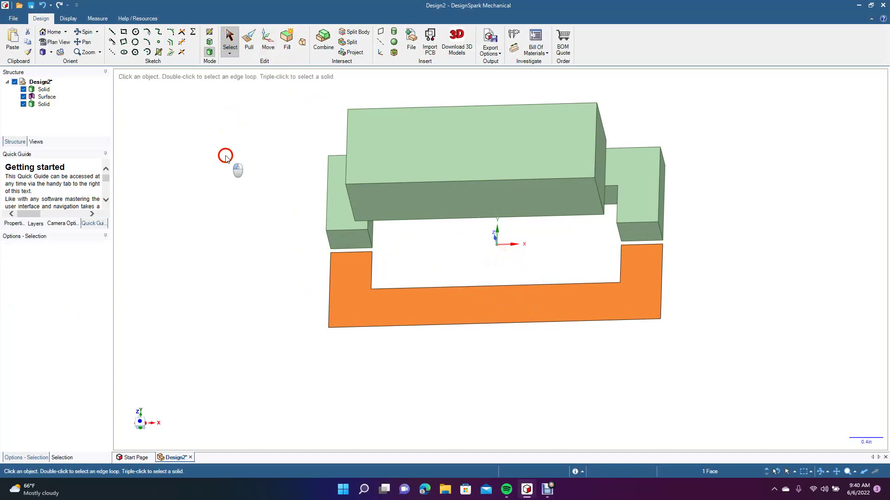
# - Pull the lower frame half up by 0.5 in into a separate solid
pyautogui.click(340, 283)
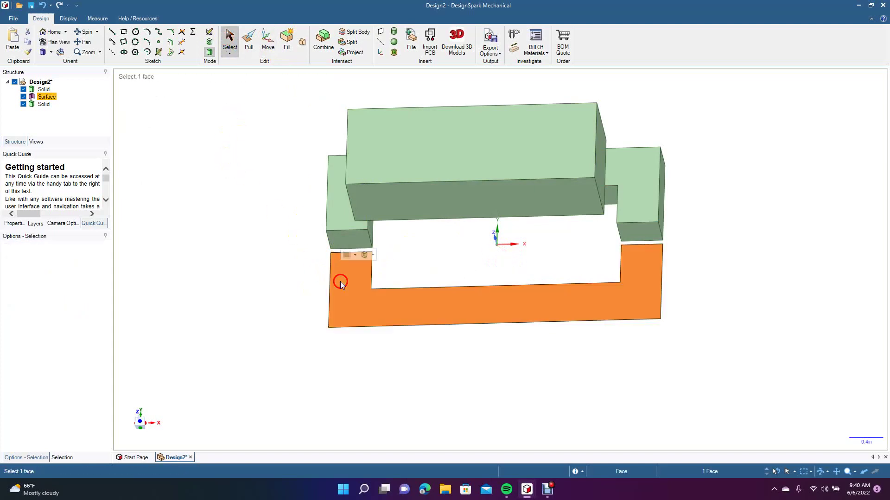
pyautogui.click(249, 44)
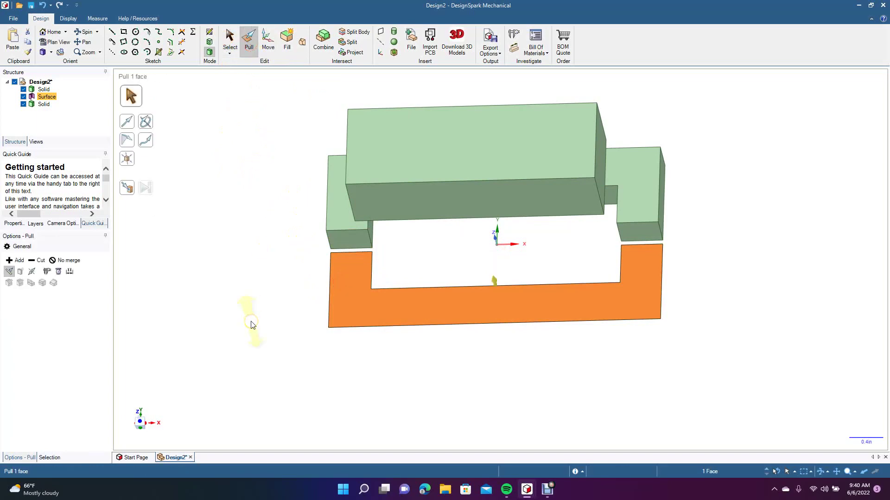
pyautogui.moveTo(250, 324); pyautogui.dragTo(421, 83)
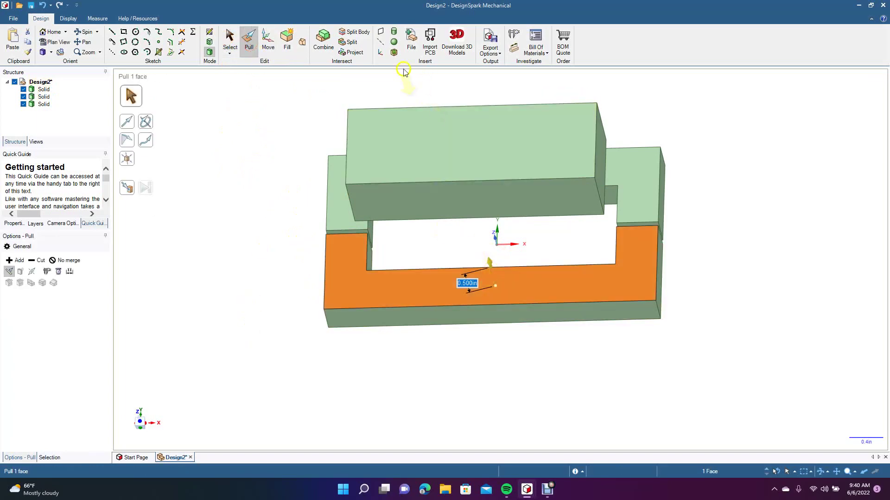
pyautogui.click(230, 41)
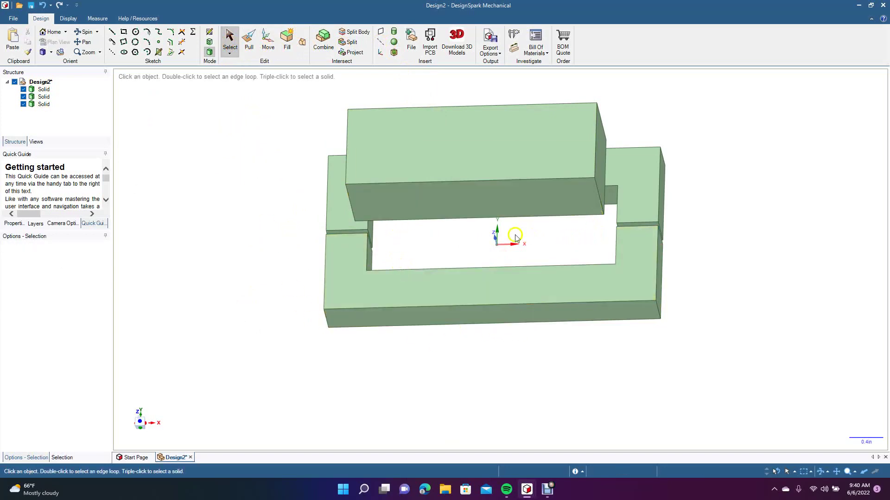
# - Orbit the model to examine the gap between the frame halves and the separate inner block
pyautogui.click(87, 33)
pyautogui.moveTo(229, 262); pyautogui.dragTo(363, 219)
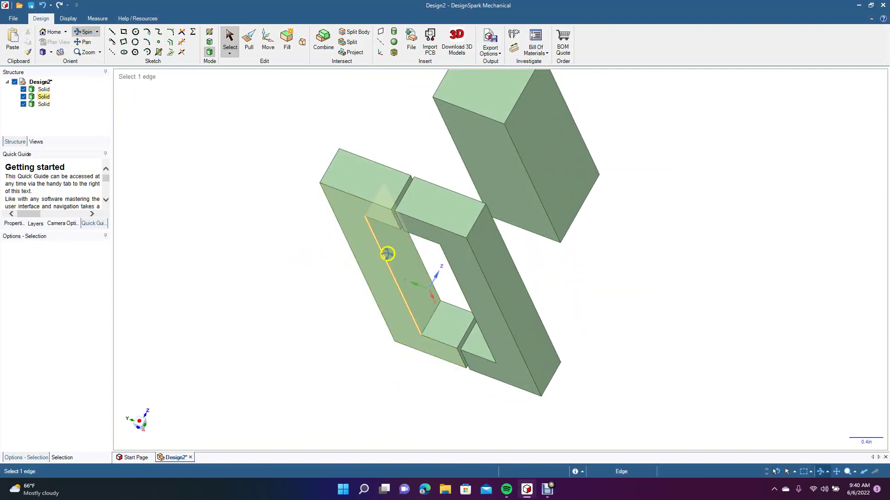
pyautogui.click(292, 279)
pyautogui.moveTo(292, 279); pyautogui.dragTo(339, 184, button='middle')
pyautogui.click(252, 150)
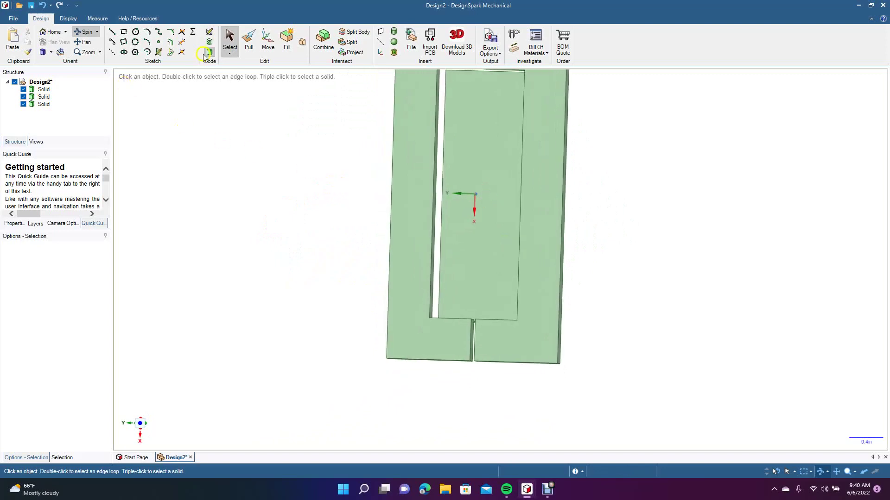
# - Sketch a 4.000 by 2.050 in rectangle over the outer outline of both frame halves in plan view
pyautogui.click(234, 37)
pyautogui.click(402, 149)
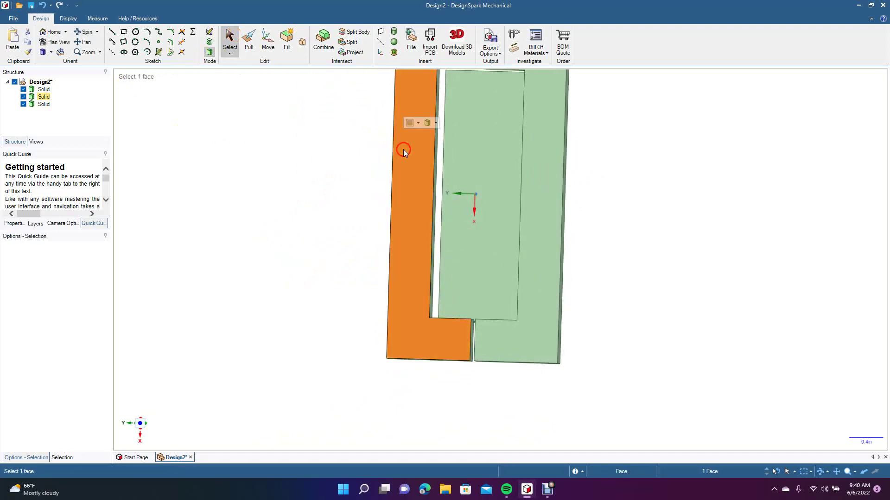
pyautogui.click(54, 42)
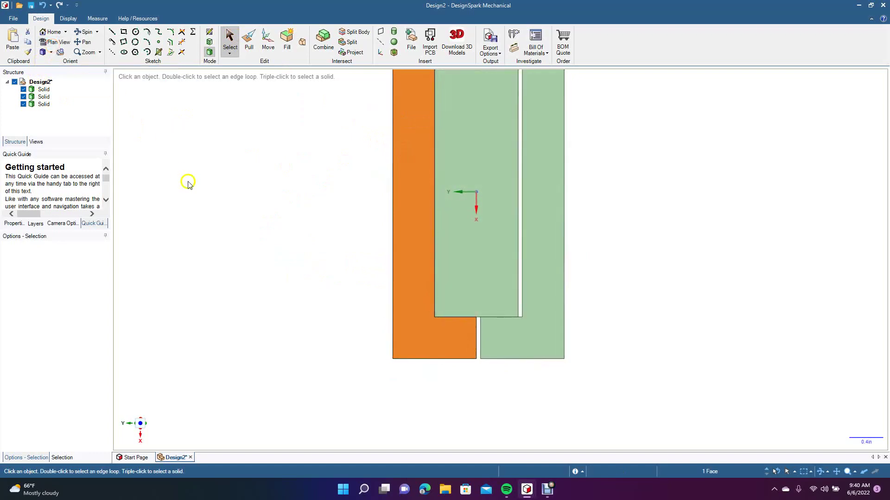
pyautogui.press('ctrl')
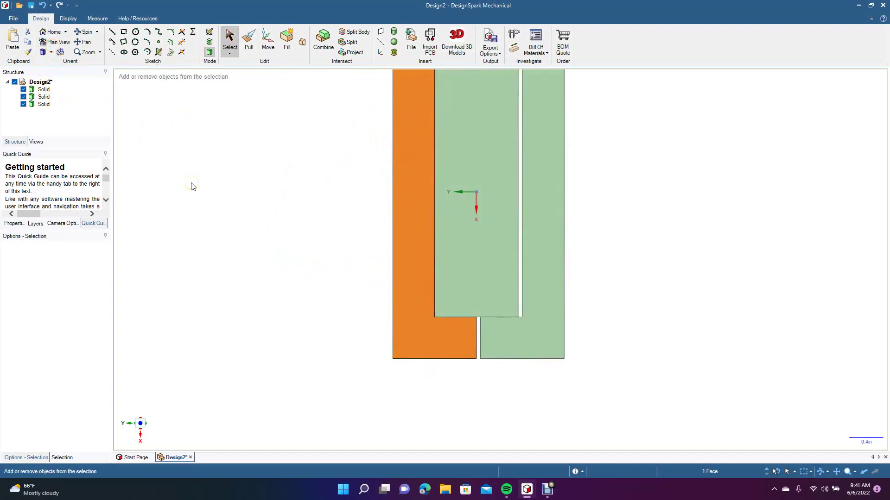
pyautogui.click(332, 185)
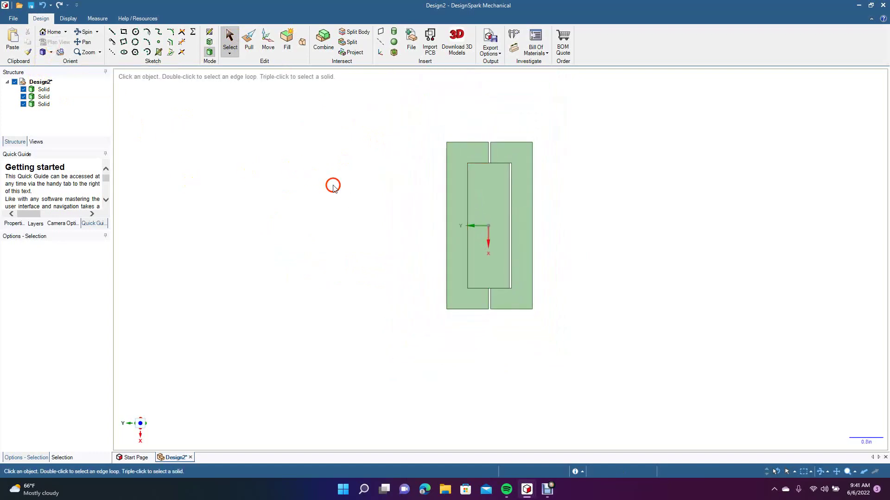
pyautogui.click(123, 32)
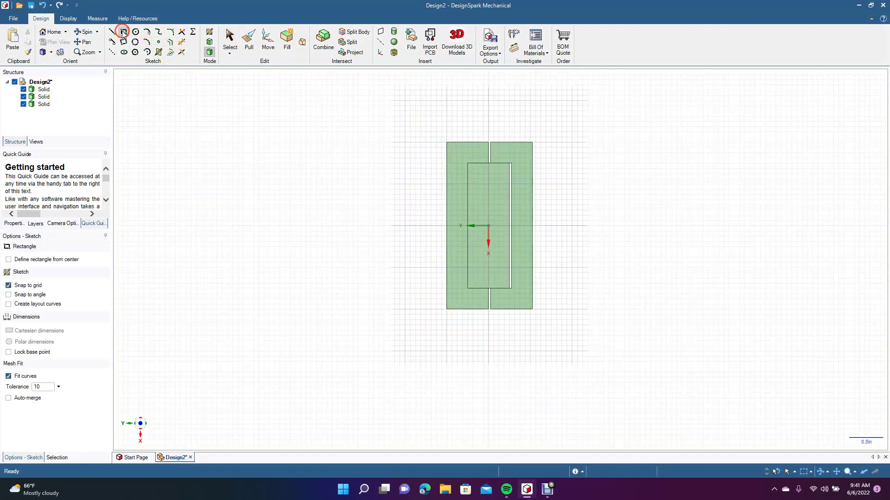
pyautogui.click(446, 142)
pyautogui.click(448, 145)
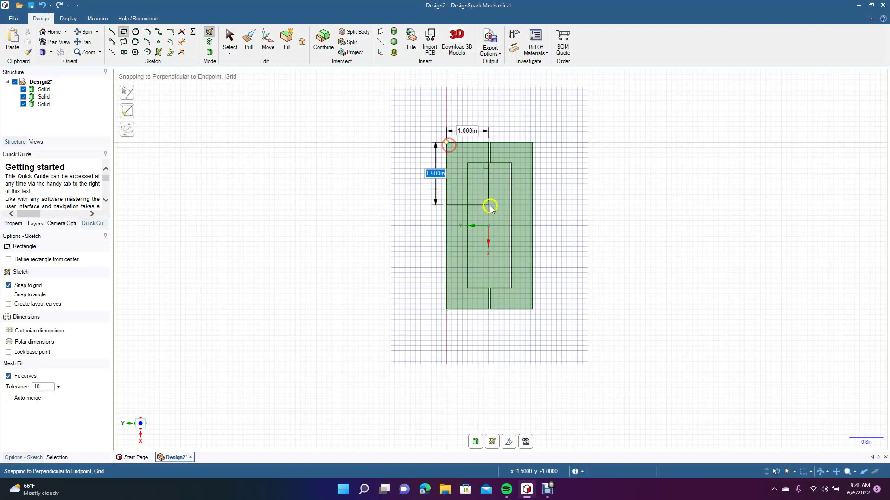
pyautogui.click(533, 309)
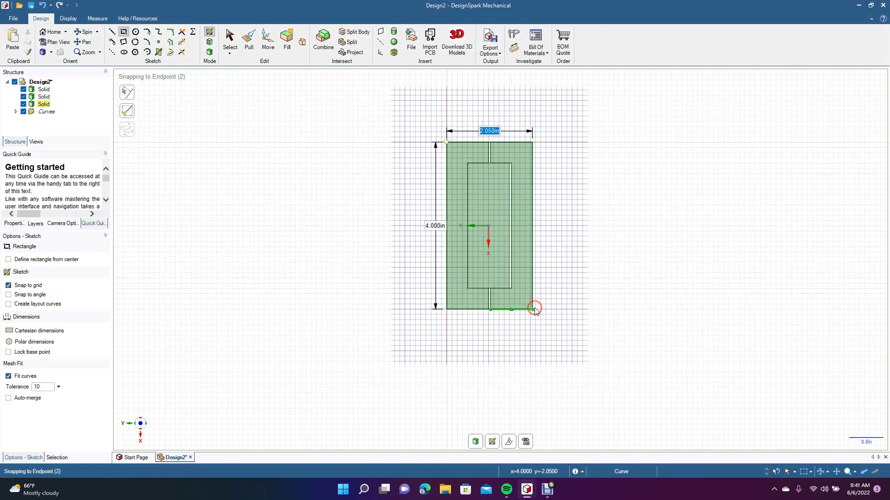
# - Orbit the model to show the frame's underside and convert the sketched rectangle into a surface using Pull
pyautogui.click(230, 40)
pyautogui.click(84, 31)
pyautogui.moveTo(282, 181); pyautogui.dragTo(238, 215)
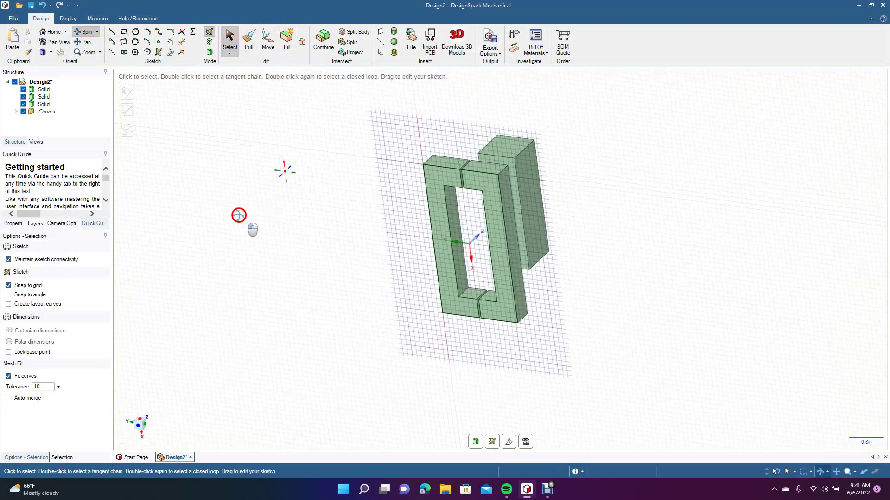
pyautogui.click(248, 38)
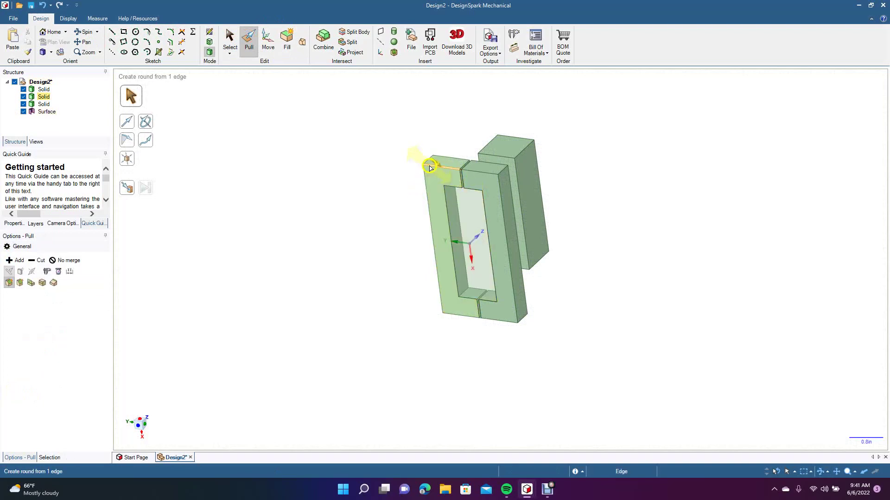
pyautogui.press('Escape')
pyautogui.click(229, 39)
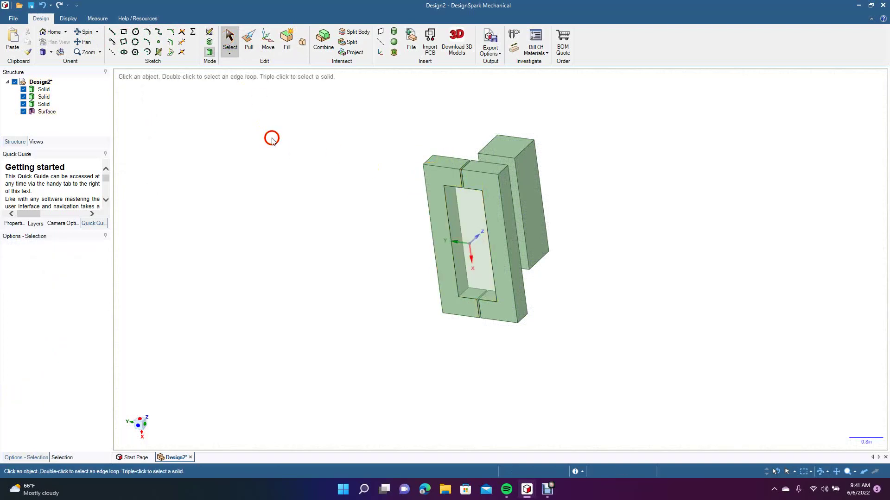
# - Examine the frame halves' faces and the new rectangular surface across the opening
pyautogui.click(476, 179)
pyautogui.click(472, 196)
pyautogui.click(445, 180)
pyautogui.click(468, 174)
pyautogui.click(461, 198)
pyautogui.click(263, 161)
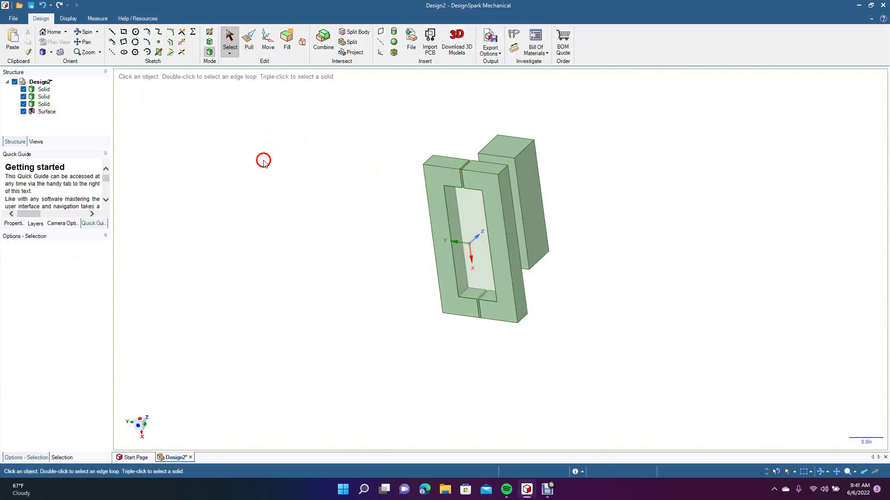
pyautogui.click(47, 112)
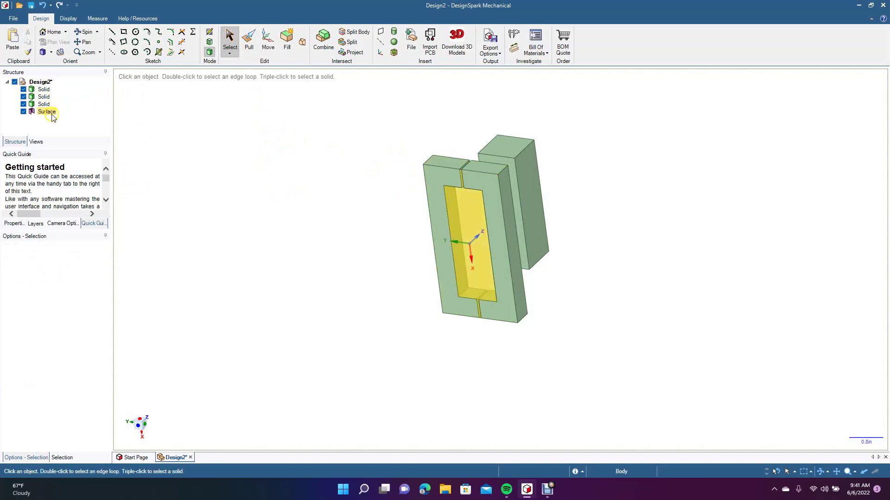
pyautogui.click(280, 194)
# - Return to the rectangle sketch, select its four sides and fill them into a surface
pyautogui.press('k')
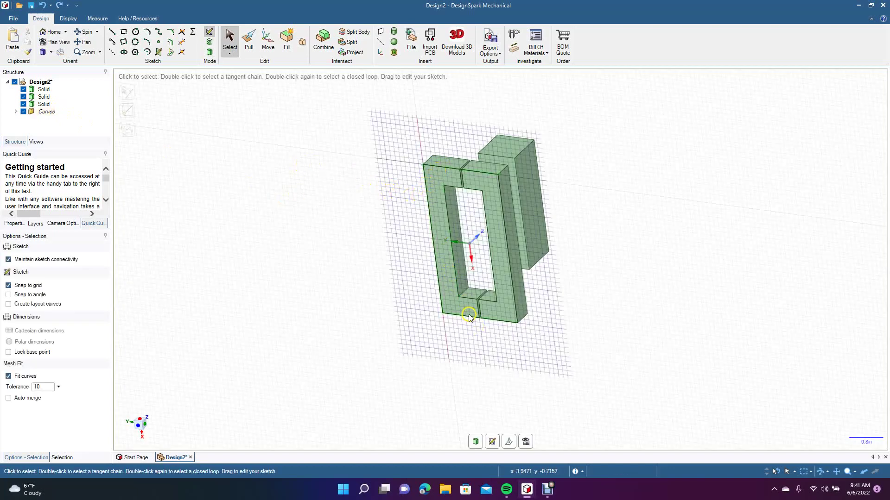
pyautogui.click(438, 165)
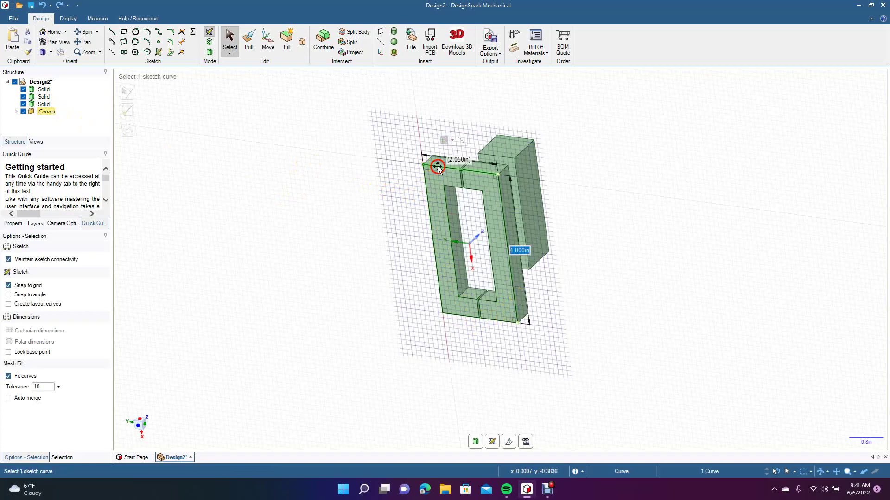
pyautogui.keyDown('ctrl'); pyautogui.click(427, 197); pyautogui.keyUp('ctrl')
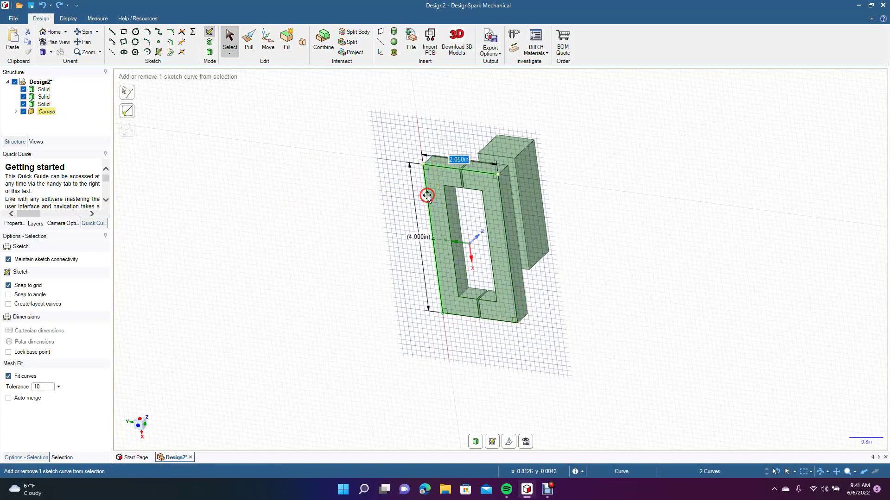
pyautogui.keyDown('ctrl'); pyautogui.click(461, 317); pyautogui.keyUp('ctrl')
pyautogui.keyDown('ctrl'); pyautogui.click(511, 283); pyautogui.keyUp('ctrl')
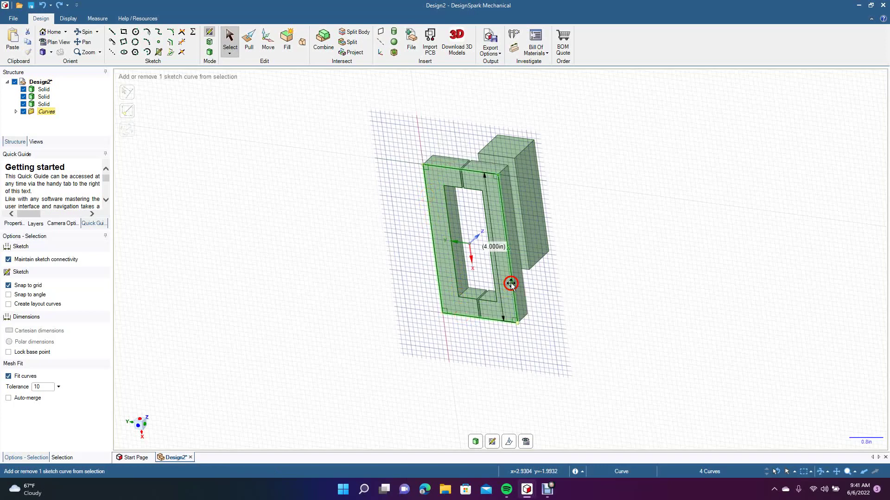
pyautogui.click(286, 46)
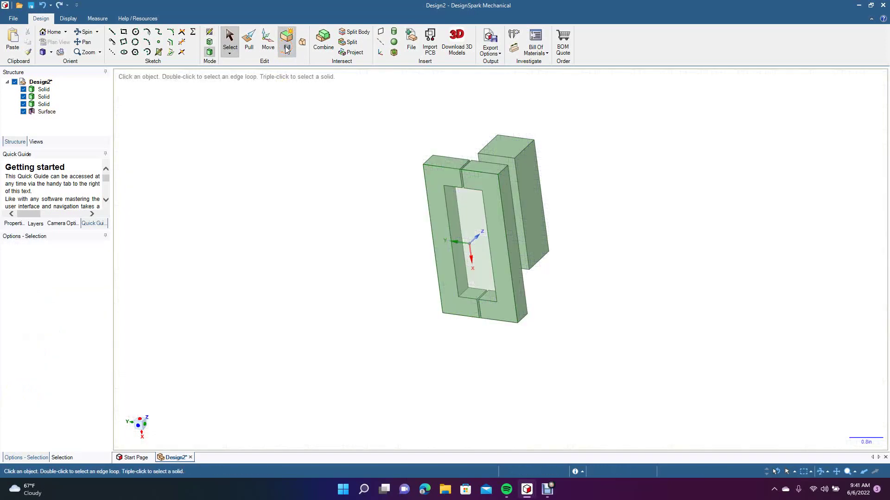
# - Try to pull the rectangular surface outward from the frame into a solid, and undo the pull
pyautogui.click(249, 43)
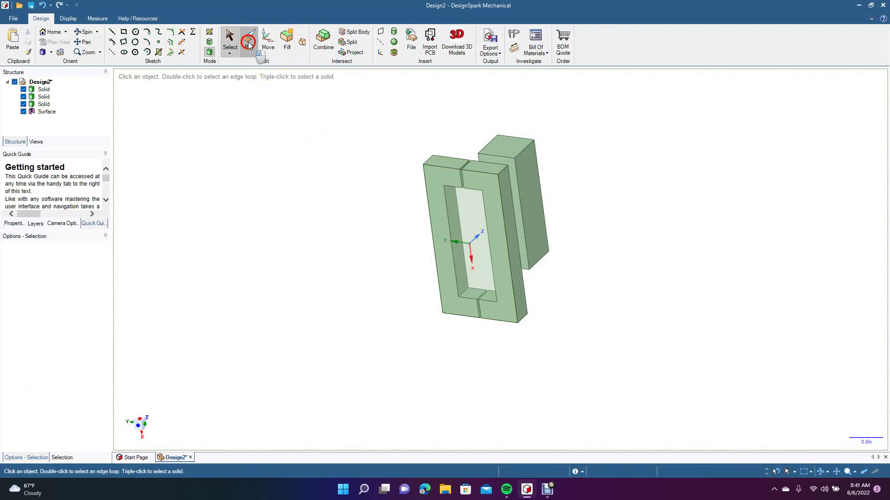
pyautogui.moveTo(434, 190); pyautogui.dragTo(430, 197)
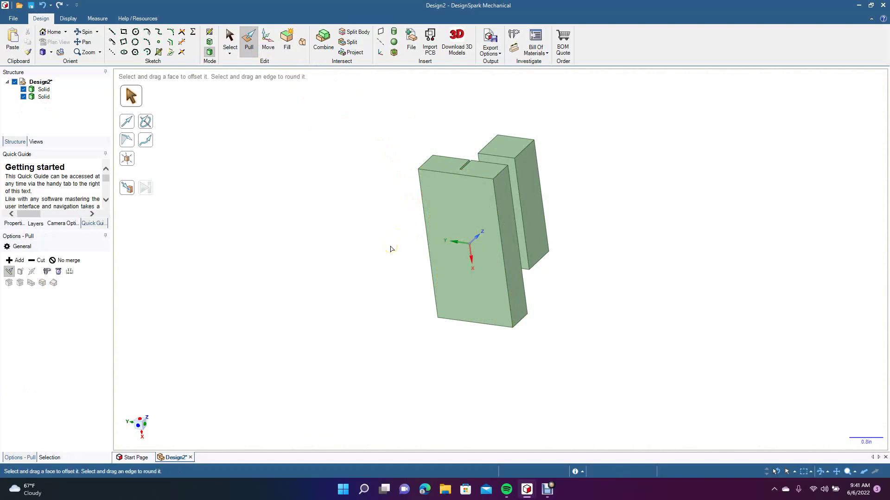
pyautogui.hotkey('ctrl', 'z')
# - Try to move and fill the four outer edges of the rectangular surface on the frame
pyautogui.click(446, 170)
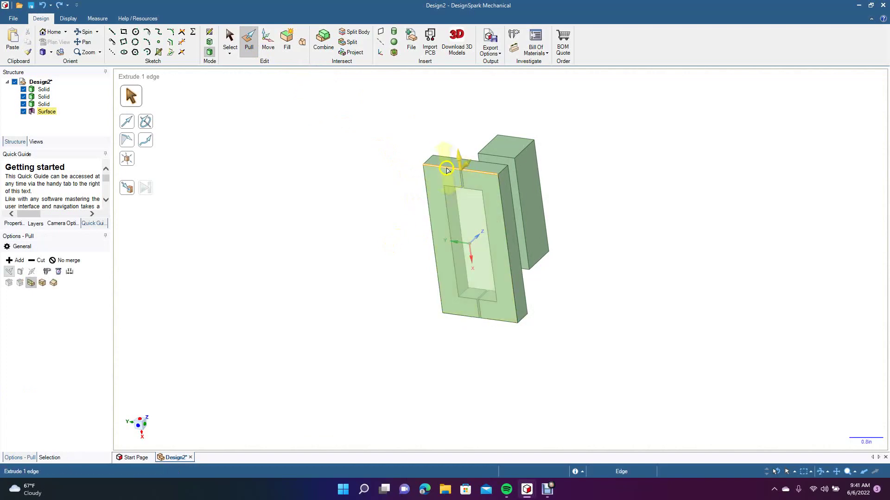
pyautogui.keyDown('ctrl'); pyautogui.click(424, 193); pyautogui.keyUp('ctrl')
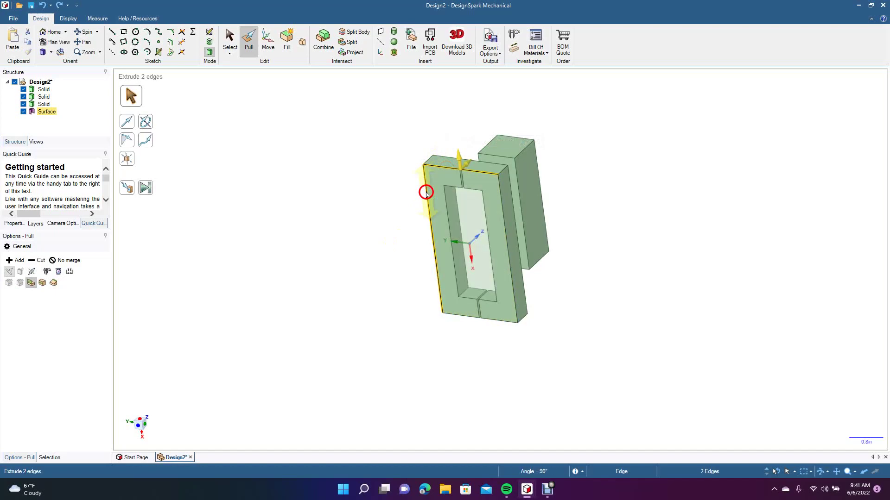
pyautogui.keyDown('ctrl'); pyautogui.click(468, 319); pyautogui.keyUp('ctrl')
pyautogui.keyDown('ctrl'); pyautogui.click(509, 281); pyautogui.keyUp('ctrl')
pyautogui.click(267, 41)
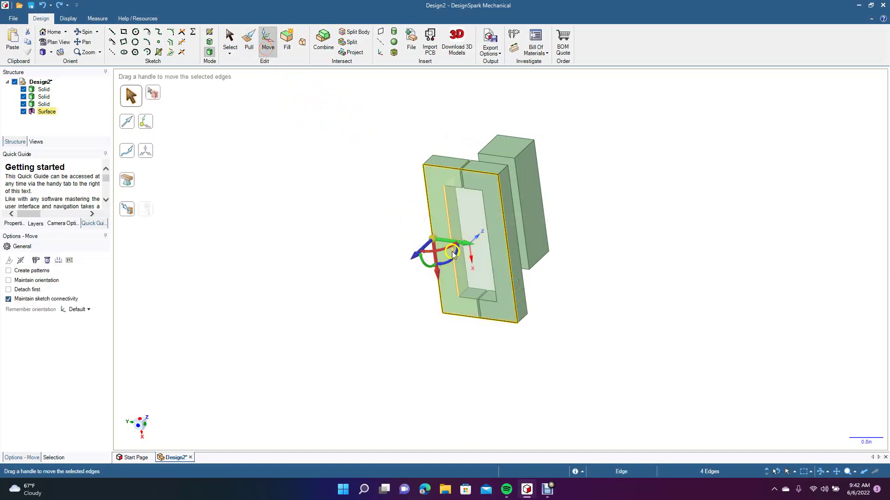
pyautogui.moveTo(424, 249); pyautogui.dragTo(410, 293)
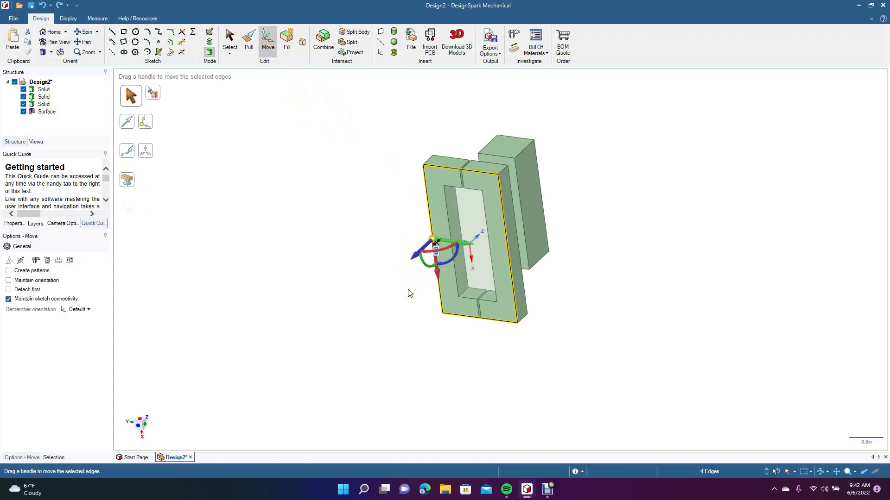
pyautogui.click(286, 44)
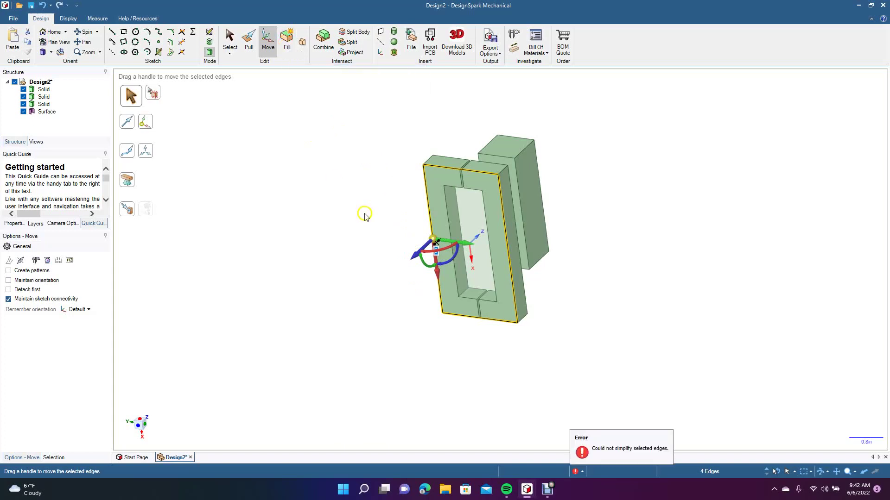
pyautogui.moveTo(416, 254); pyautogui.dragTo(369, 288)
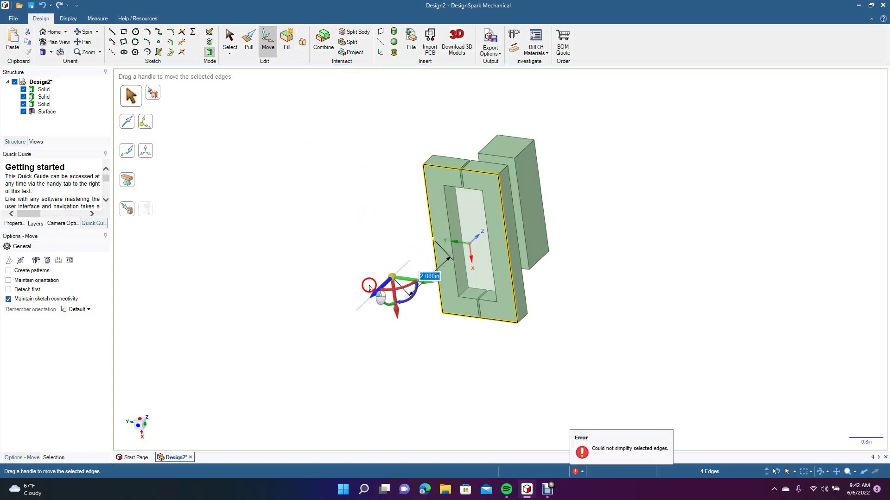
pyautogui.press('Escape')
# - Move the rectangular surface off the frame along the Z axis and delete it
pyautogui.click(438, 178)
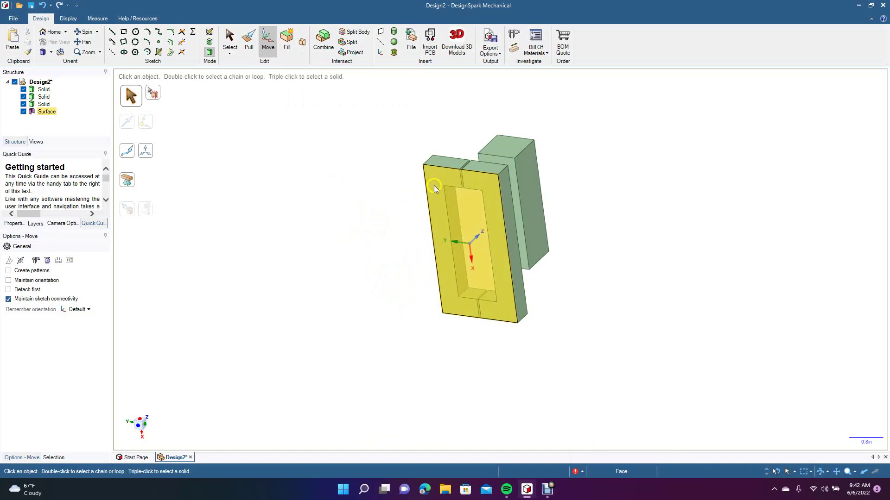
pyautogui.click(434, 185)
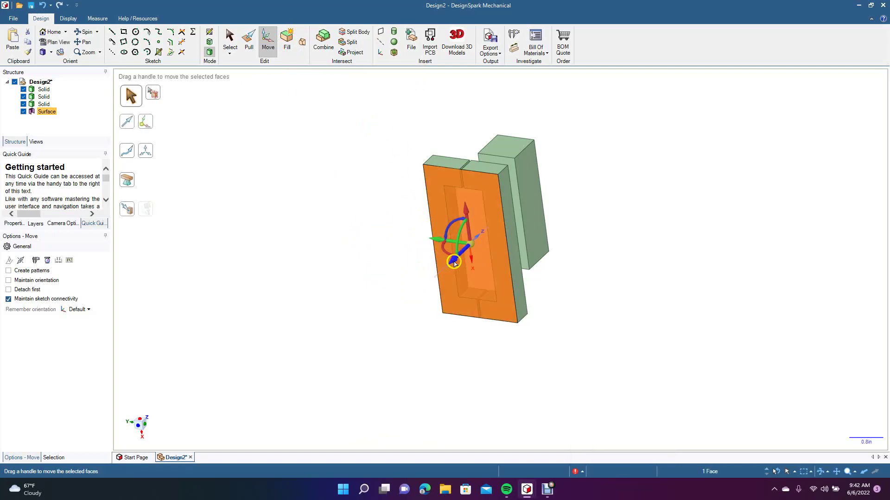
pyautogui.moveTo(454, 263)
pyautogui.mouseDown()
pyautogui.moveTo(419, 289)
pyautogui.moveTo(445, 269)
pyautogui.mouseUp()
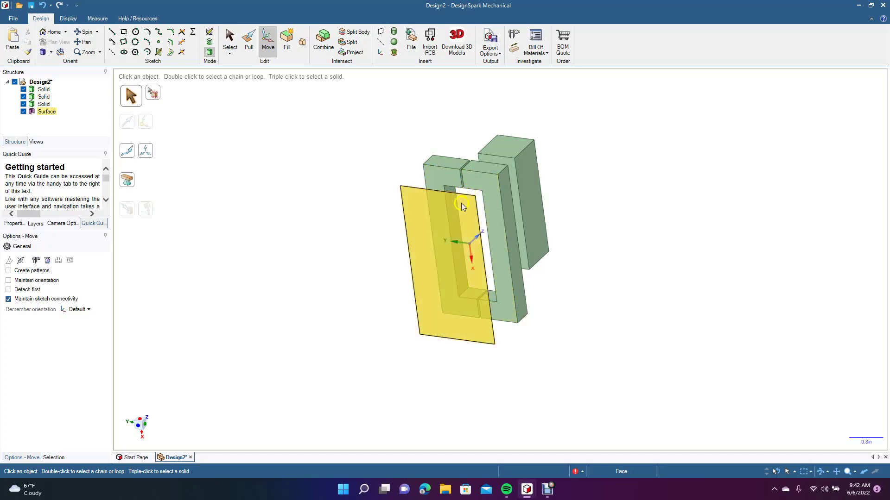
pyautogui.click(422, 250)
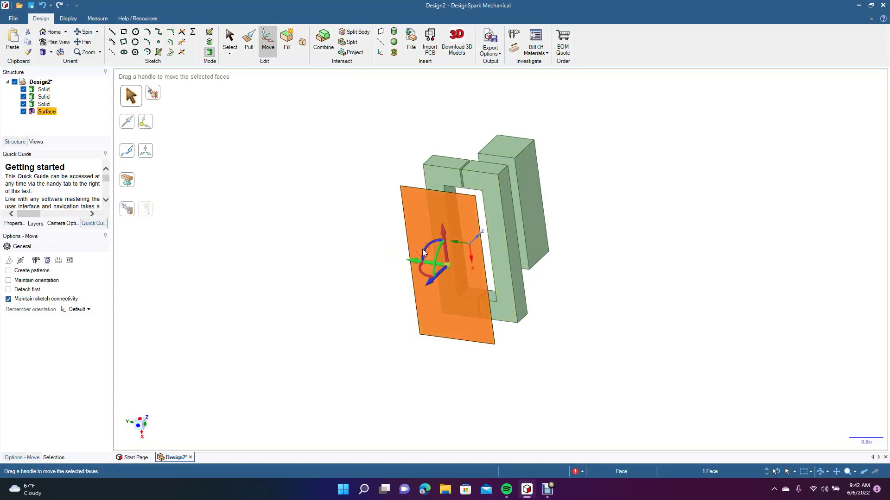
pyautogui.press('Delete')
pyautogui.click(91, 32)
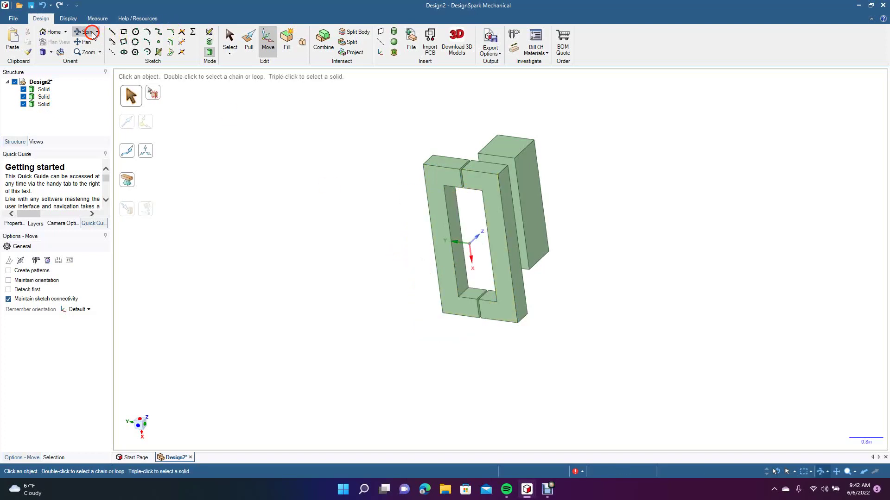
pyautogui.moveTo(314, 152)
pyautogui.mouseDown()
pyautogui.moveTo(290, 165)
pyautogui.moveTo(272, 194)
pyautogui.moveTo(268, 269)
pyautogui.moveTo(244, 301)
pyautogui.moveTo(195, 298)
pyautogui.moveTo(162, 274)
pyautogui.moveTo(135, 288)
pyautogui.moveTo(139, 298)
pyautogui.moveTo(153, 295)
pyautogui.mouseUp()
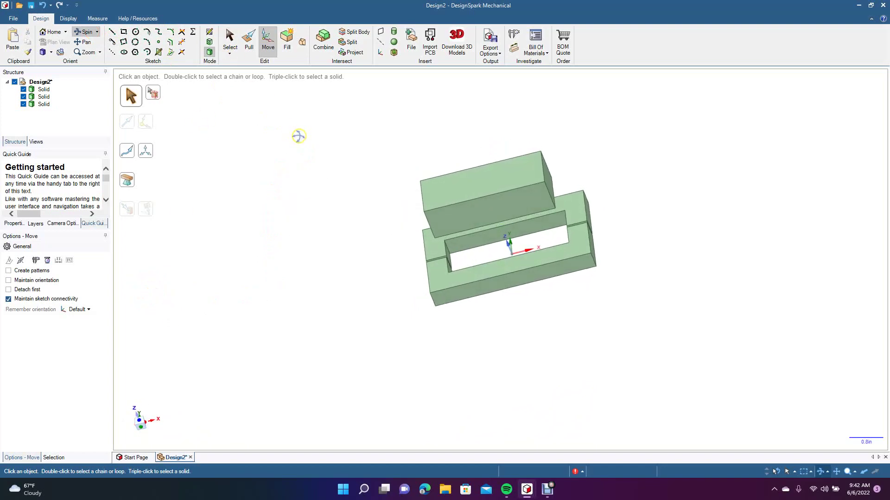
pyautogui.scroll(4, 298, 134)
pyautogui.click(273, 39)
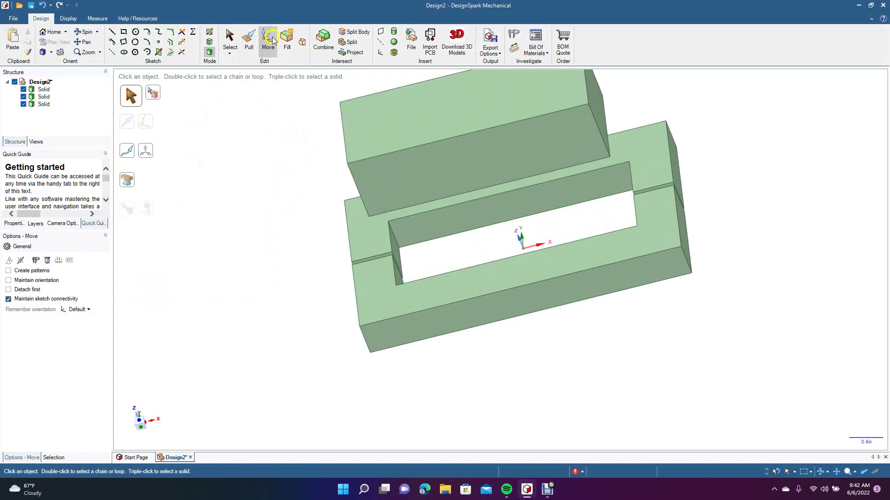
pyautogui.click(249, 40)
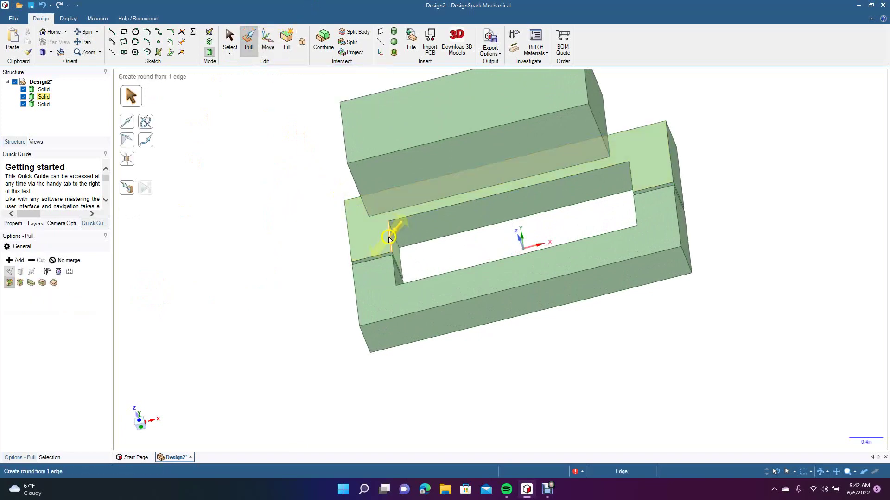
pyautogui.click(402, 266)
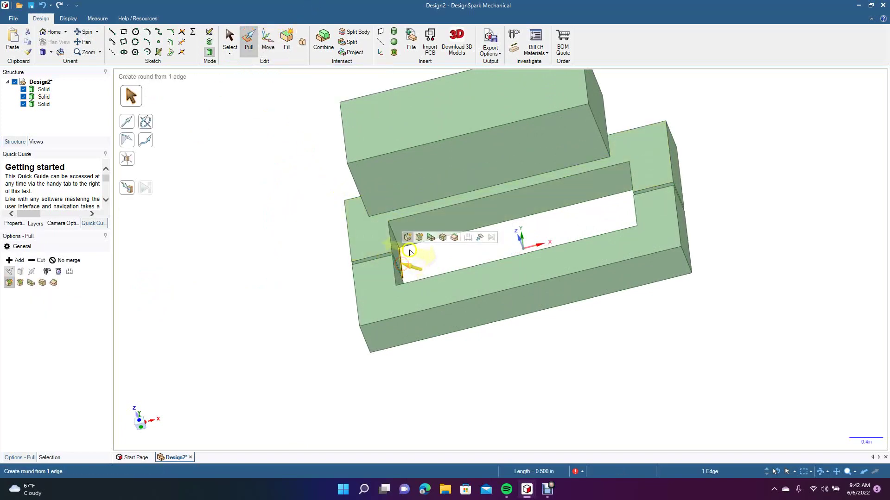
pyautogui.keyDown('ctrl'); pyautogui.click(410, 247); pyautogui.keyUp('ctrl')
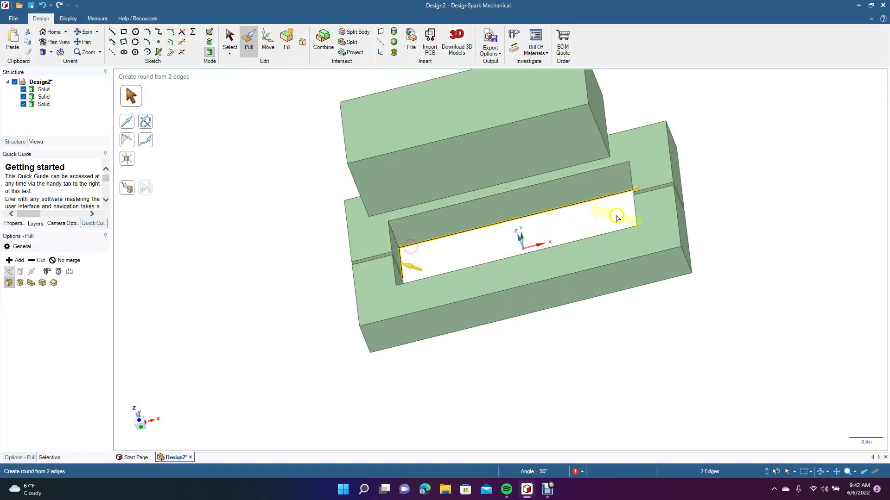
pyautogui.moveTo(225, 217); pyautogui.dragTo(255, 219)
pyautogui.click(249, 41)
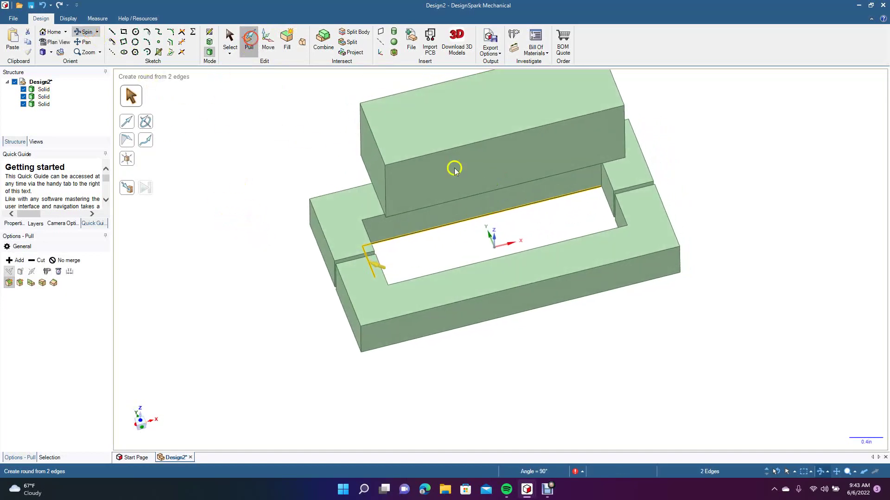
pyautogui.keyDown('ctrl'); pyautogui.click(608, 206); pyautogui.keyUp('ctrl')
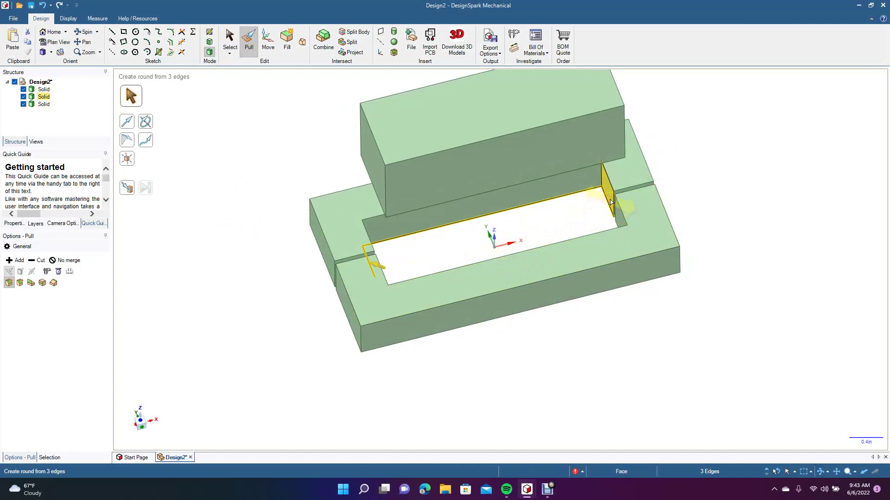
pyautogui.click(605, 211)
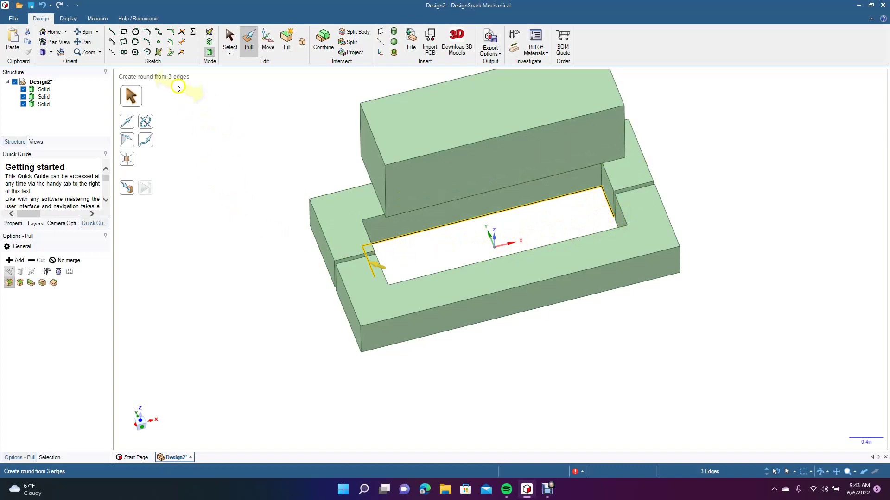
# - Sketch a 3 in line across the opening on the frame's underside, joining the inner end corners of the +Y half
pyautogui.click(85, 31)
pyautogui.moveTo(218, 198); pyautogui.dragTo(195, 14)
pyautogui.click(231, 39)
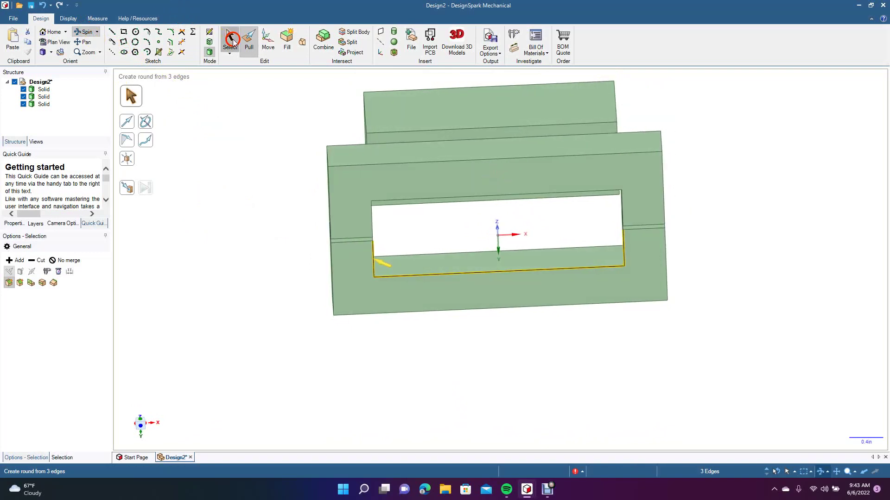
pyautogui.click(112, 33)
pyautogui.click(373, 241)
pyautogui.click(625, 231)
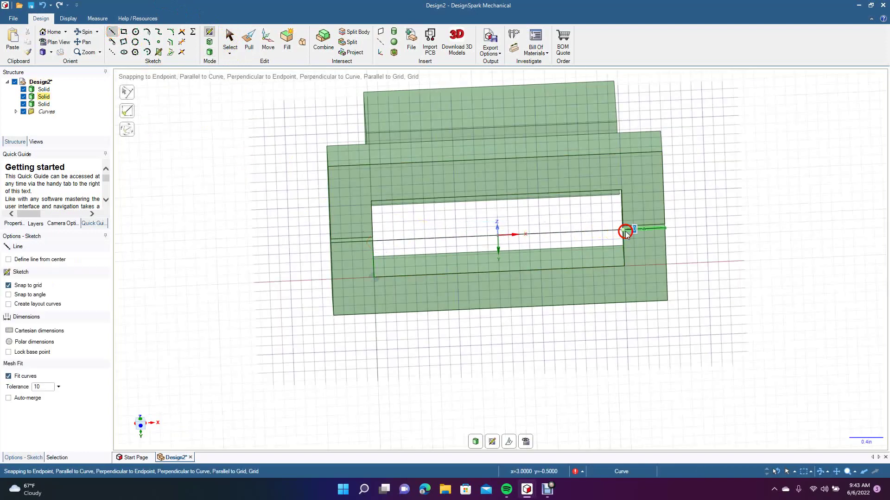
pyautogui.click(228, 40)
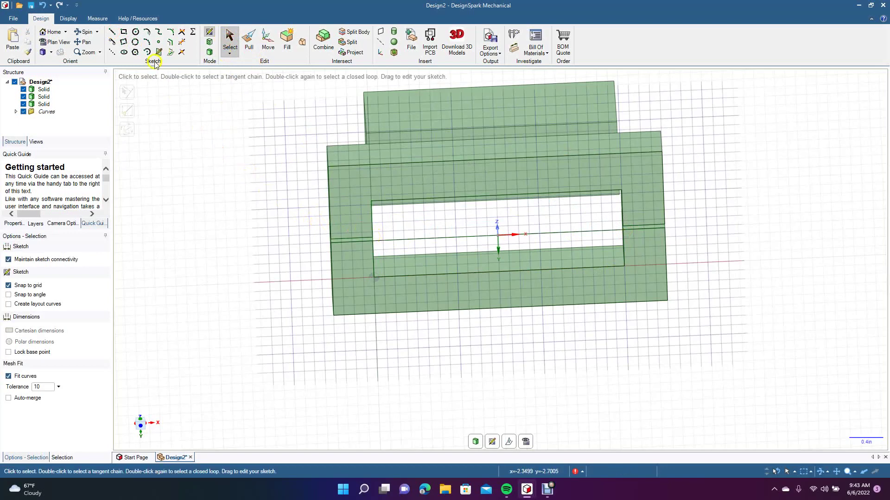
# - Sketch a parallel line joining the -Y half's inner end corners and return to 3D mode to form the base surfaces
pyautogui.click(112, 32)
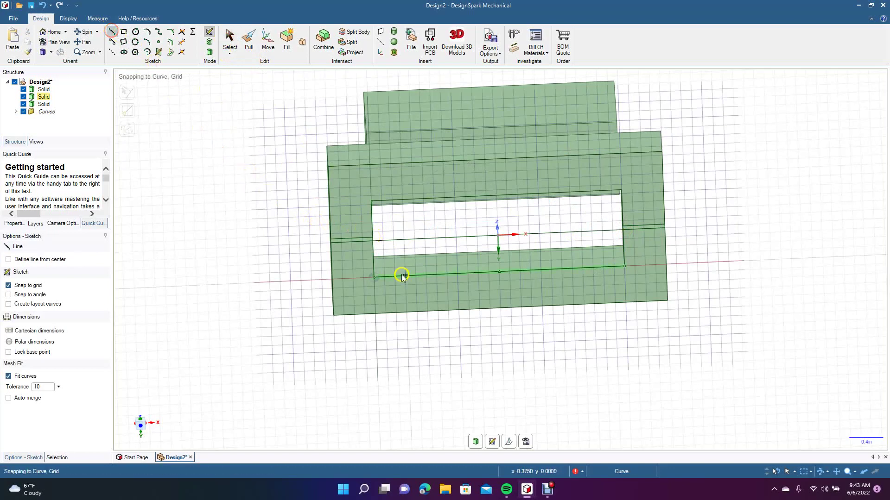
pyautogui.click(373, 235)
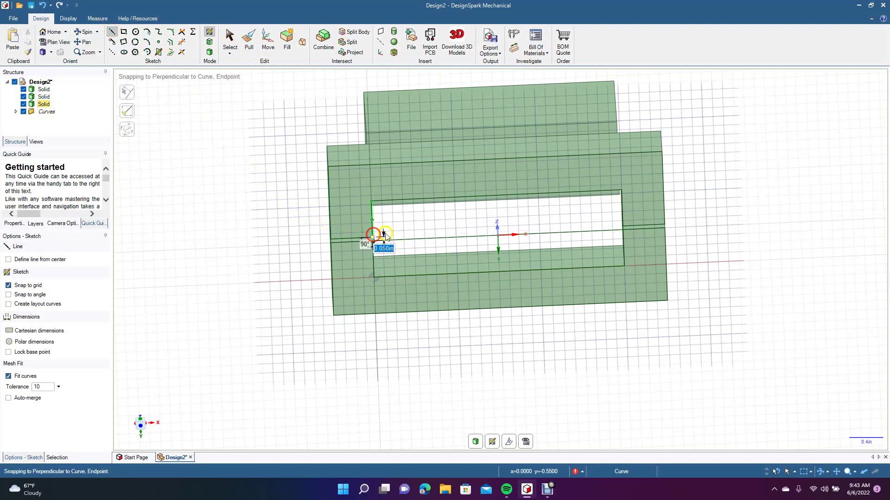
pyautogui.click(623, 227)
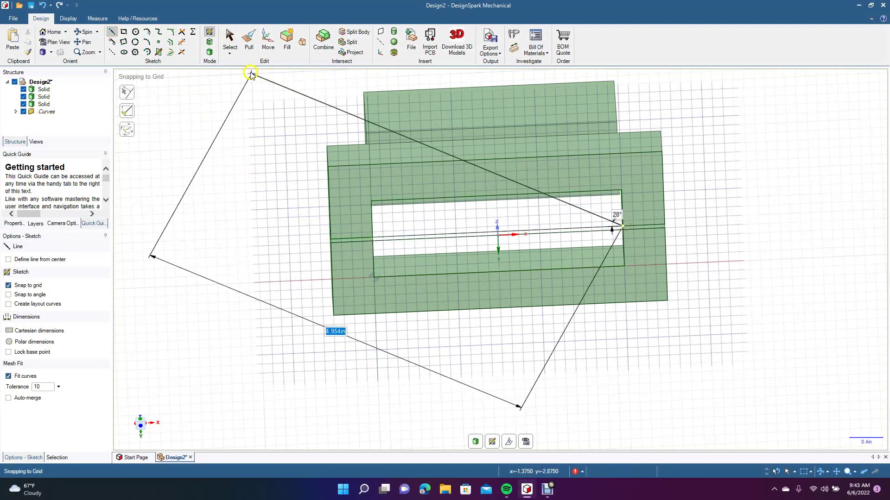
pyautogui.click(229, 46)
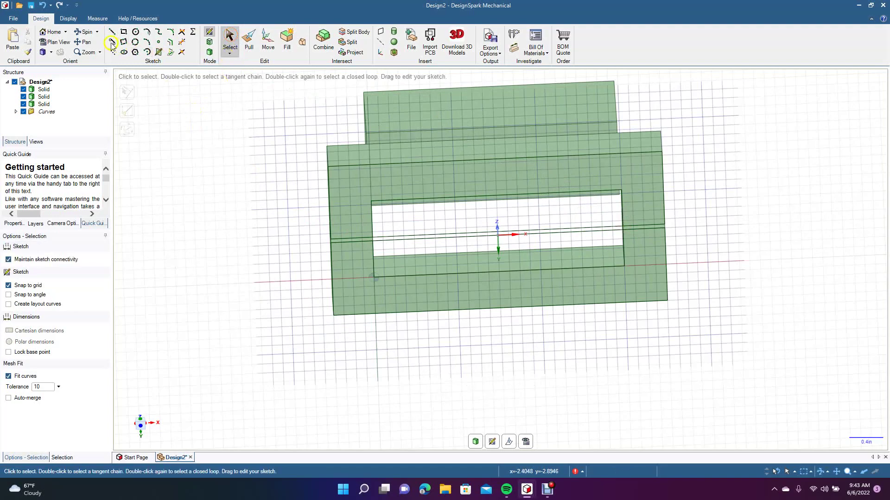
pyautogui.click(87, 33)
pyautogui.moveTo(271, 189); pyautogui.dragTo(231, 318)
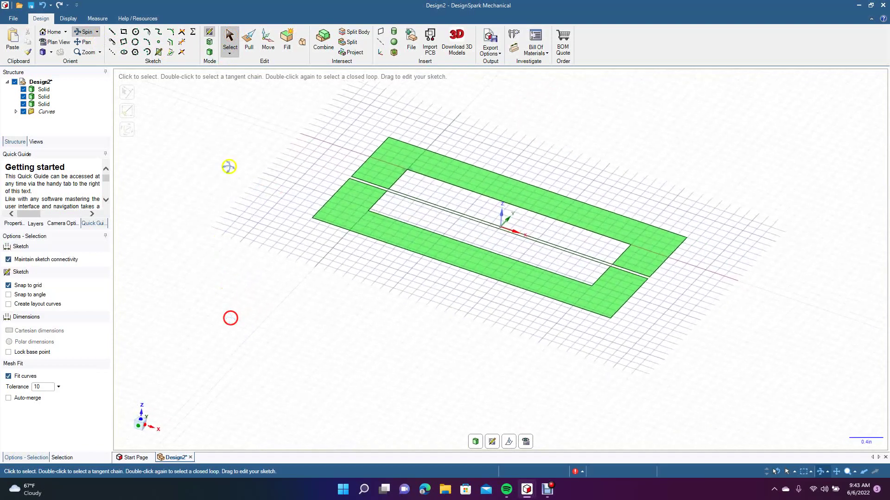
pyautogui.click(210, 53)
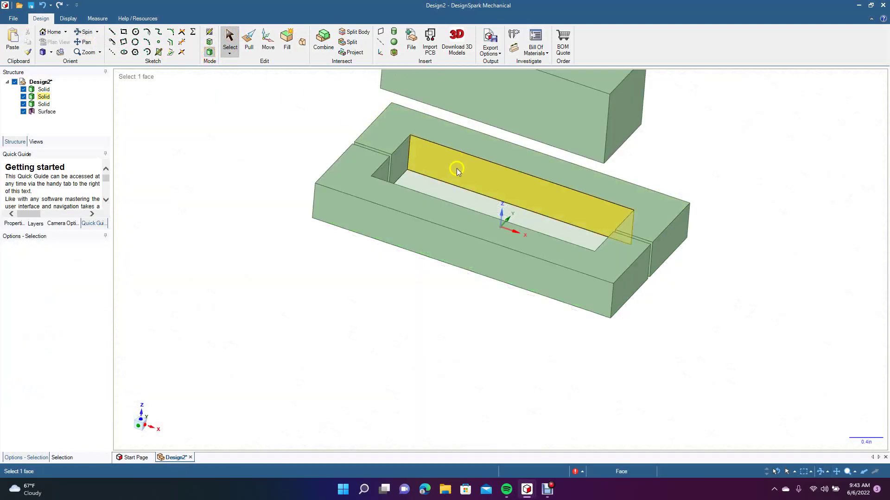
# - Pull the base surface inside the +Y frame half upward by 0.17 in
pyautogui.click(446, 188)
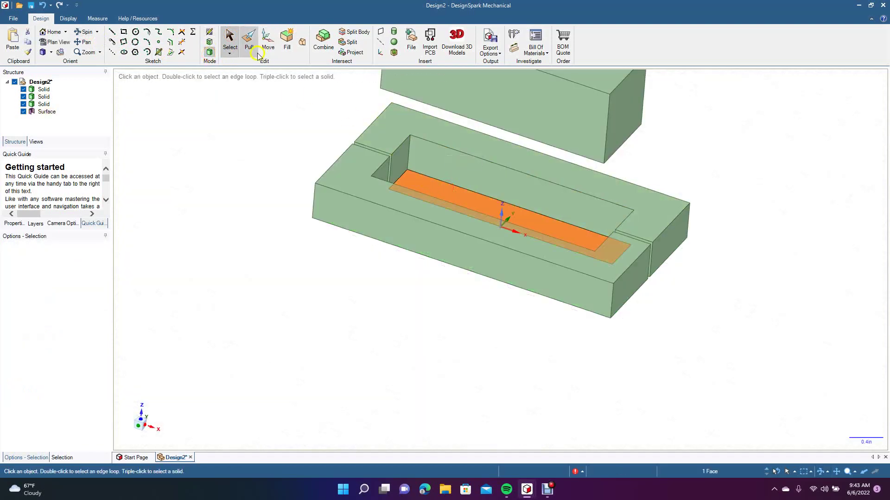
pyautogui.click(249, 39)
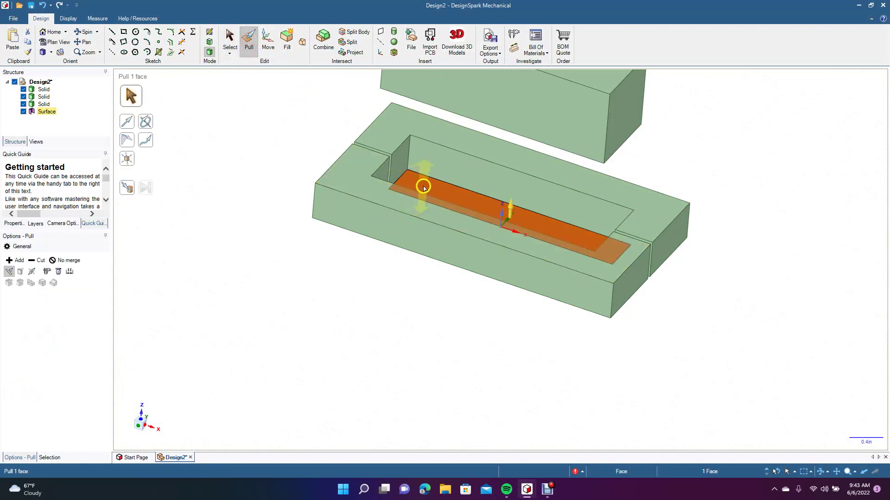
pyautogui.moveTo(422, 182); pyautogui.dragTo(441, 177)
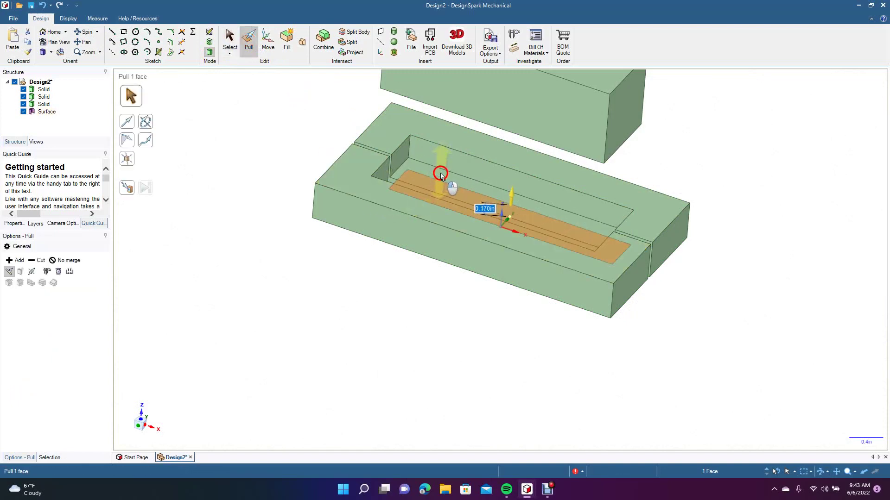
pyautogui.moveTo(442, 177); pyautogui.dragTo(442, 176)
pyautogui.click(215, 137)
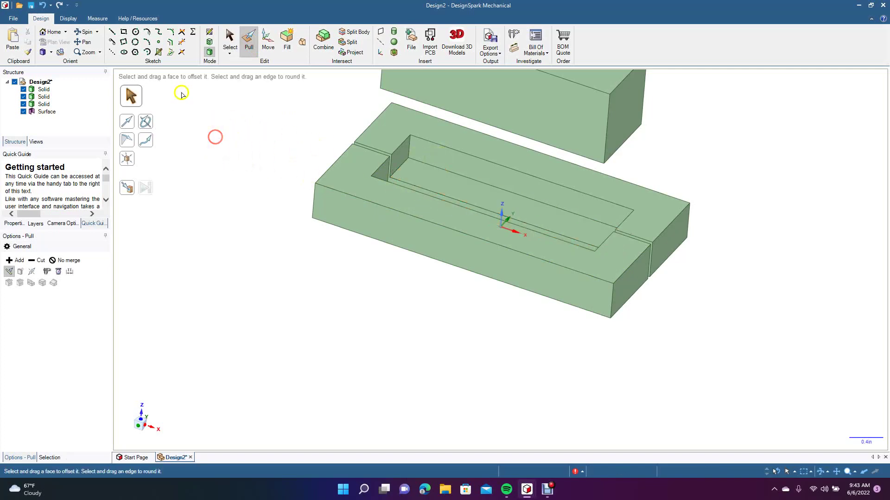
# - Pull the base surface inside the -Y frame half upward by 0.17 in
pyautogui.click(88, 31)
pyautogui.moveTo(198, 173); pyautogui.dragTo(179, 209)
pyautogui.click(250, 42)
pyautogui.click(420, 152)
pyautogui.write('0.17')
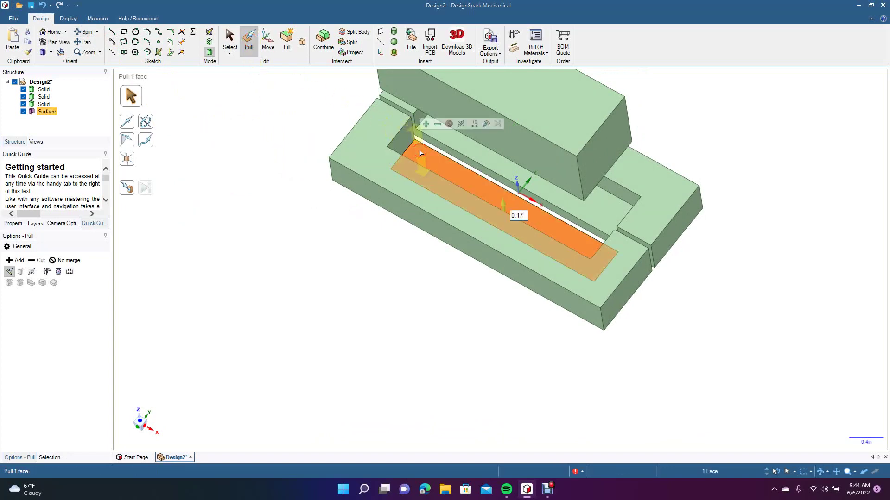
pyautogui.press('Return')
pyautogui.click(231, 39)
pyautogui.click(248, 124)
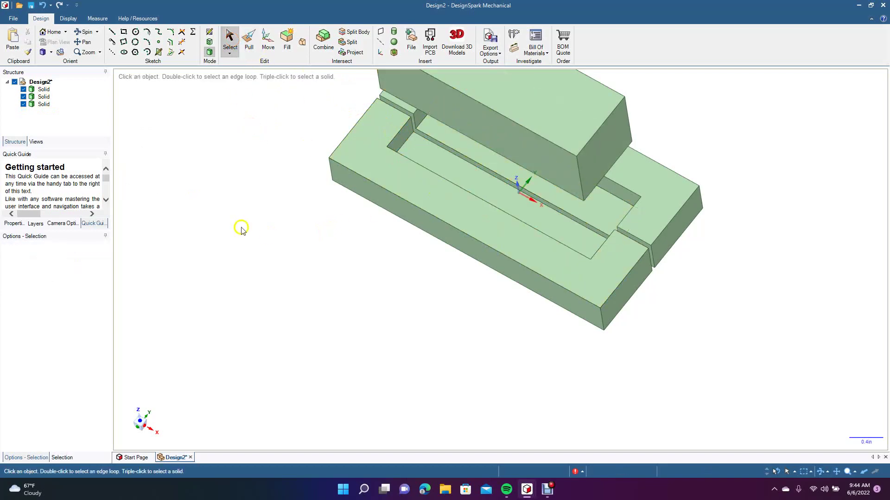
# - Select the whole inner block and move it about 0.99 in upward along the Z axis, away from the frame
pyautogui.click(84, 32)
pyautogui.moveTo(327, 291)
pyautogui.mouseDown()
pyautogui.moveTo(324, 249)
pyautogui.moveTo(340, 261)
pyautogui.moveTo(405, 230)
pyautogui.moveTo(365, 209)
pyautogui.moveTo(338, 250)
pyautogui.moveTo(350, 266)
pyautogui.moveTo(336, 276)
pyautogui.mouseUp()
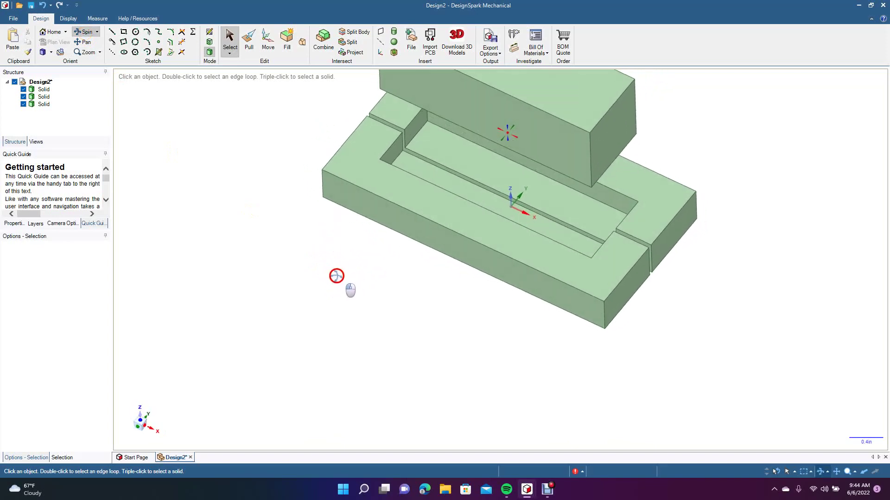
pyautogui.click(83, 42)
pyautogui.moveTo(230, 162); pyautogui.dragTo(212, 253)
pyautogui.click(228, 40)
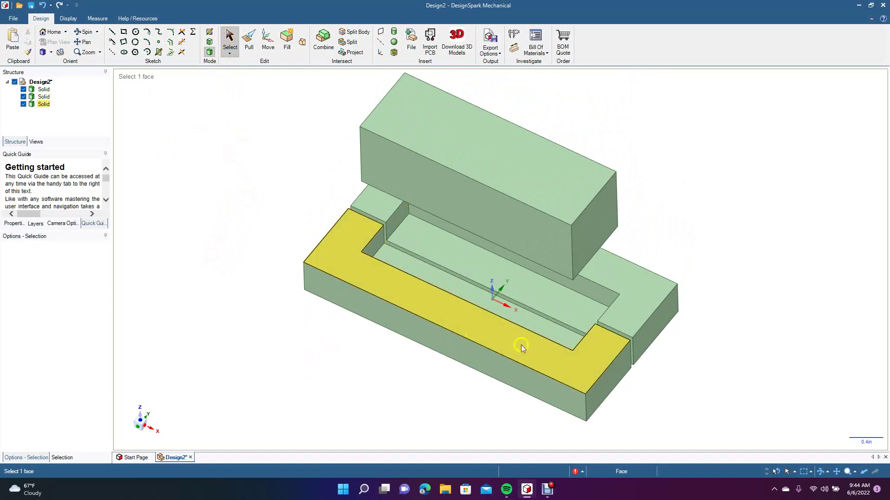
pyautogui.click(570, 251)
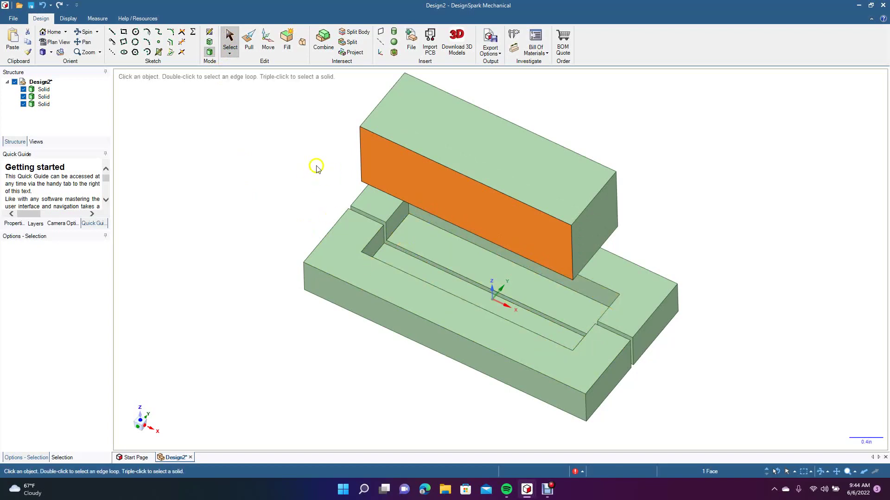
pyautogui.click(54, 90)
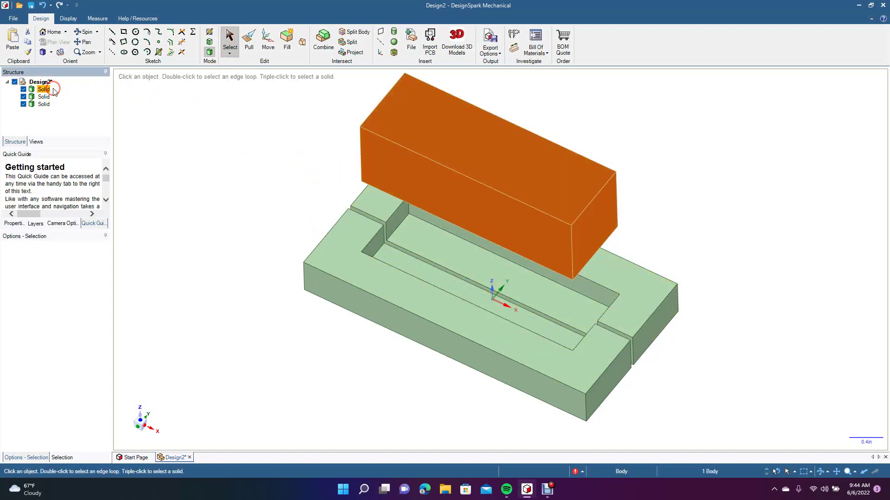
pyautogui.click(268, 48)
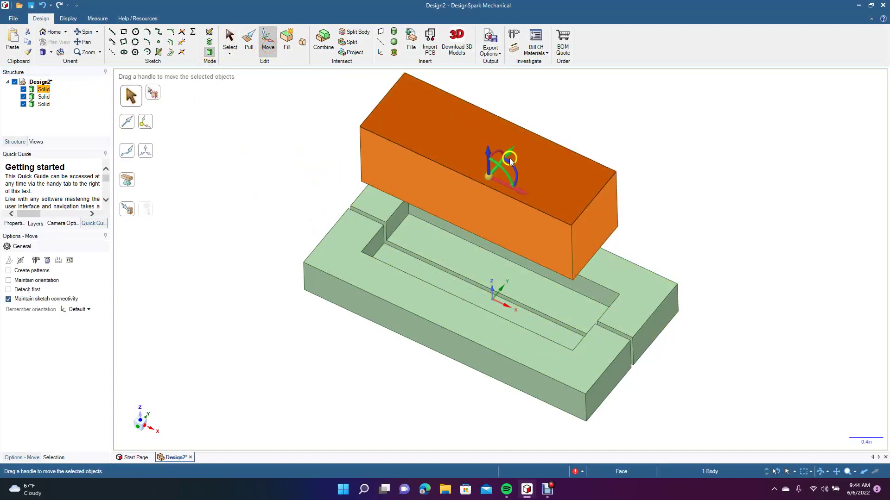
pyautogui.click(490, 147)
pyautogui.moveTo(491, 149); pyautogui.dragTo(482, 103)
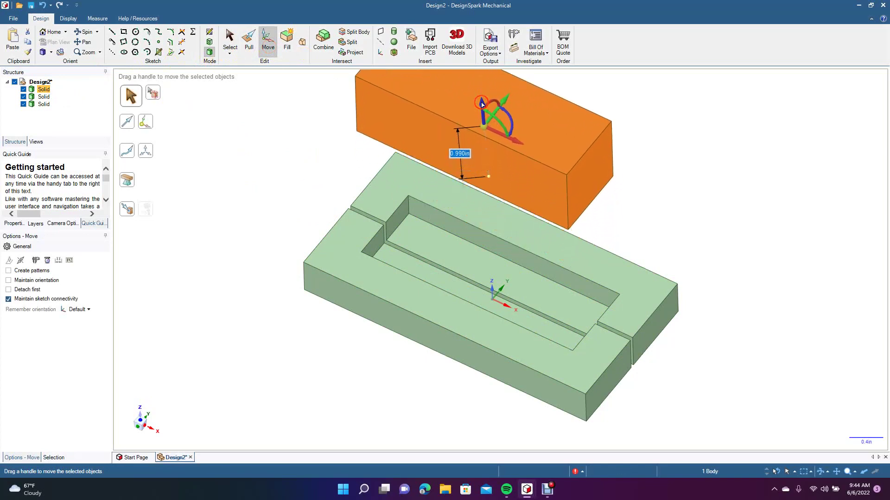
pyautogui.click(327, 128)
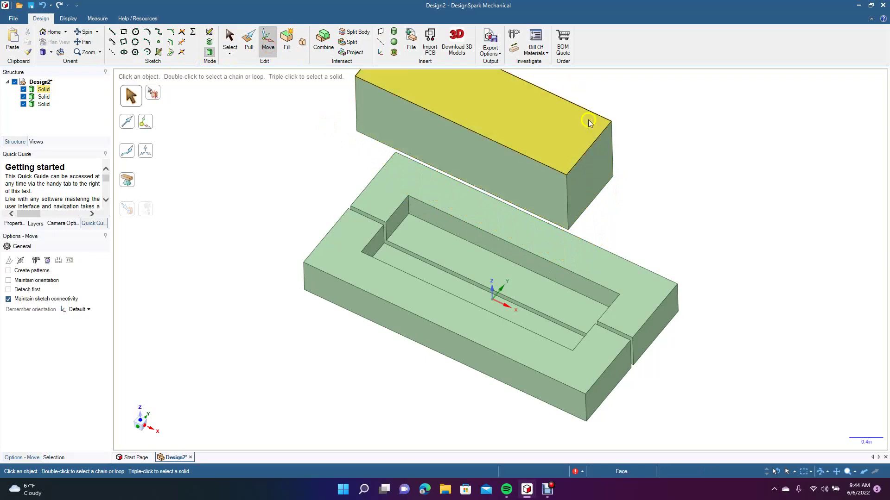
# - Pull the long inner wall face of the +Y frame half by about 0.010 in
pyautogui.click(430, 217)
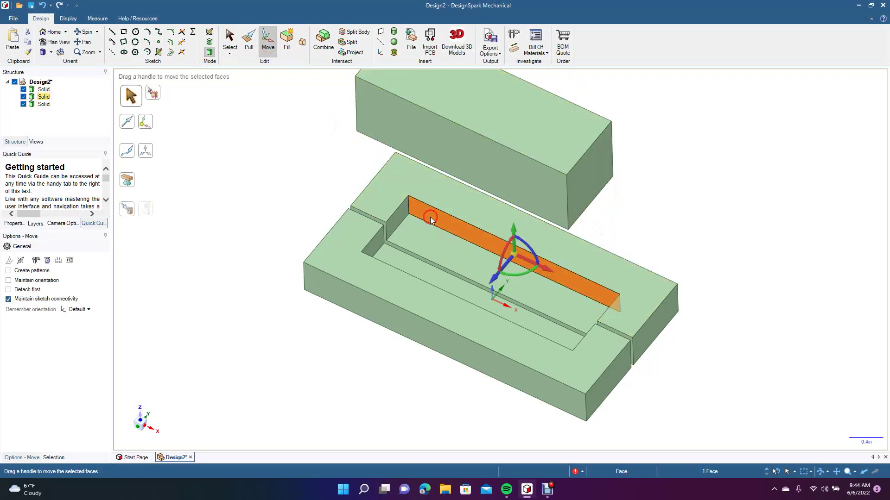
pyautogui.click(246, 42)
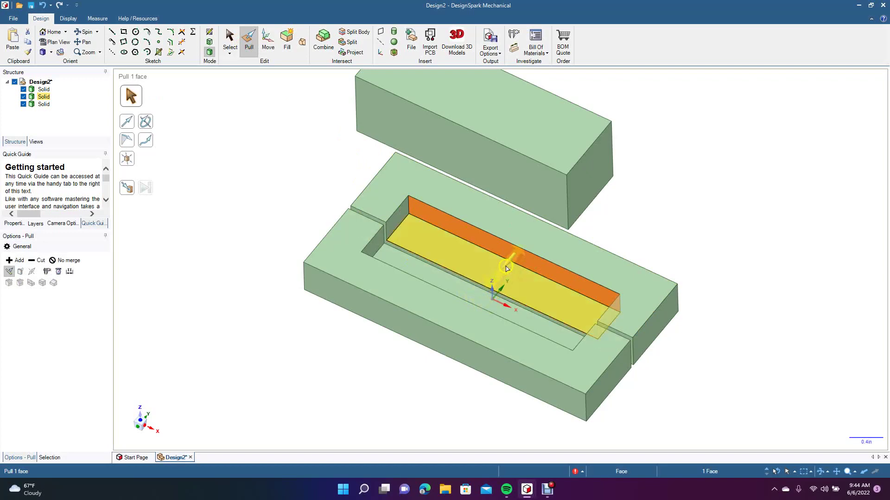
pyautogui.moveTo(507, 268)
pyautogui.mouseDown()
pyautogui.moveTo(502, 285)
pyautogui.moveTo(515, 268)
pyautogui.mouseUp()
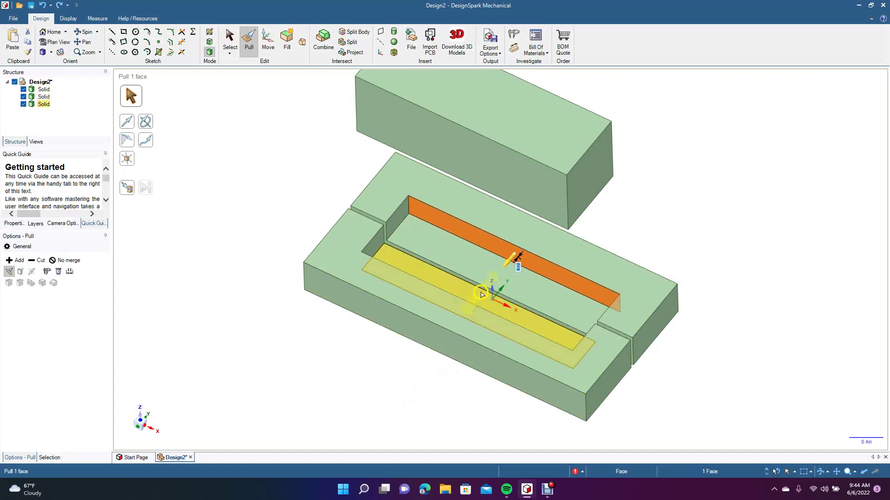
pyautogui.moveTo(510, 266); pyautogui.dragTo(508, 267)
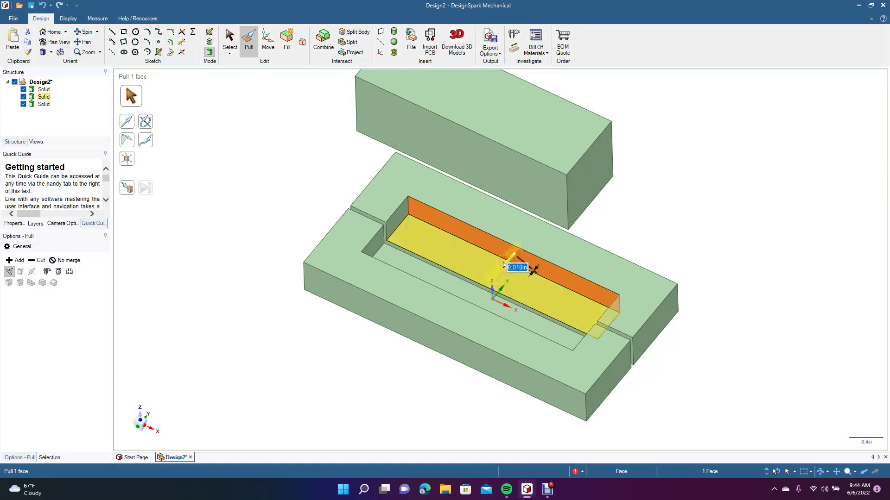